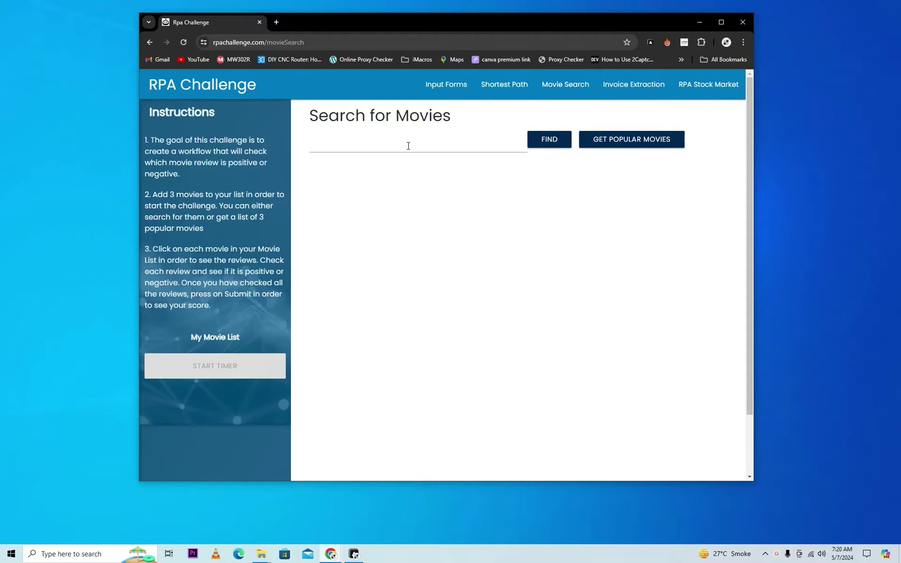
Step: Select the '/movieSearch' path in the Chrome address bar
{"action": "left_click_drag", "start_coordinate": [304, 42], "coordinate": [263, 42]}
Step: Reload rpachallenge.com and fill in Role 'RPA', a phone number and Company 'C'
{"action": "key", "text": "BackSpace"}
{"action": "key", "text": "Return"}
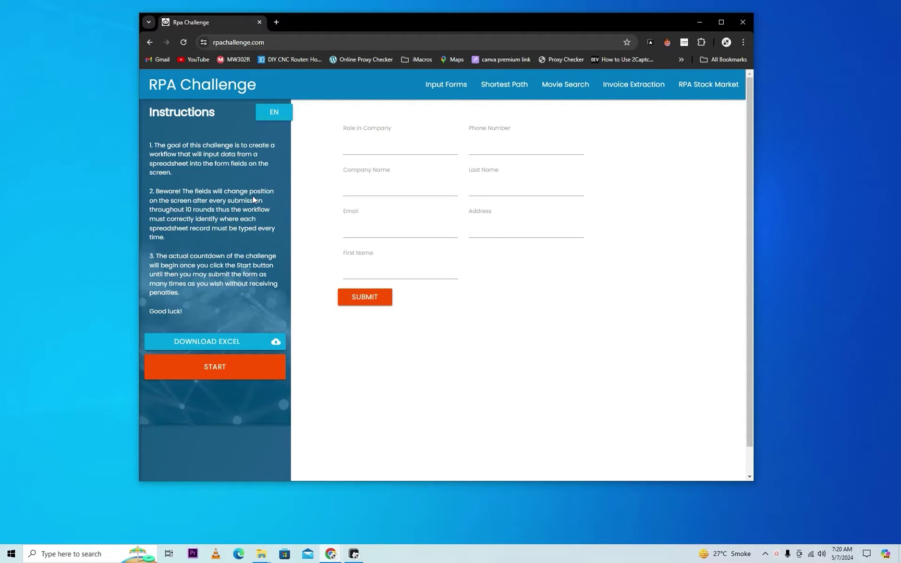
{"action": "left_click", "coordinate": [401, 151]}
{"action": "type", "text": "RPA"}
{"action": "key", "text": "Tab"}
{"action": "left_click", "coordinate": [438, 184]}
{"action": "type", "text": "Cc"}
Step: Enter a last name, an e-mail, Address 'PK' and a first name, then submit the form
{"action": "left_click", "coordinate": [523, 189]}
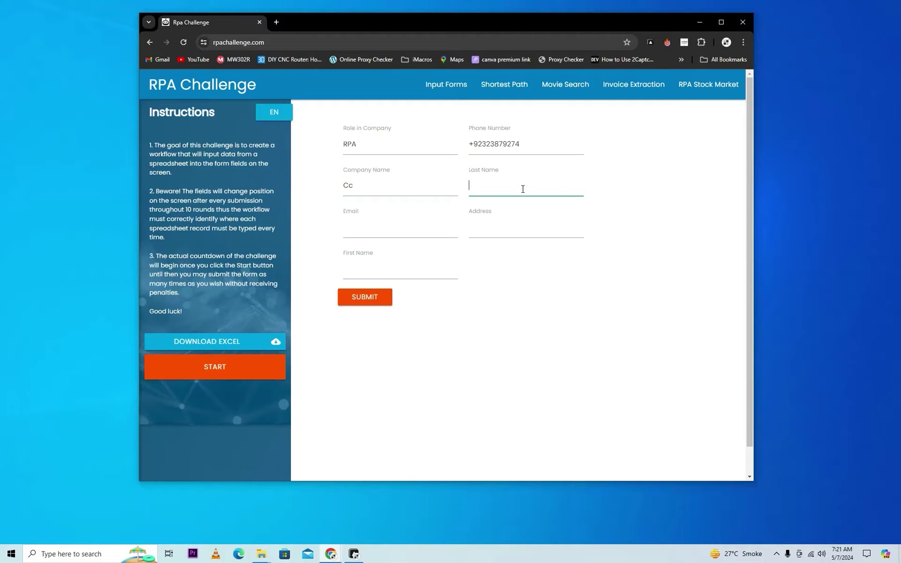
{"action": "type", "text": "raza"}
{"action": "left_click", "coordinate": [404, 235]}
{"action": "left_click", "coordinate": [523, 226]}
{"action": "type", "text": "PK"}
{"action": "left_click", "coordinate": [424, 273]}
{"action": "type", "text": "r"}
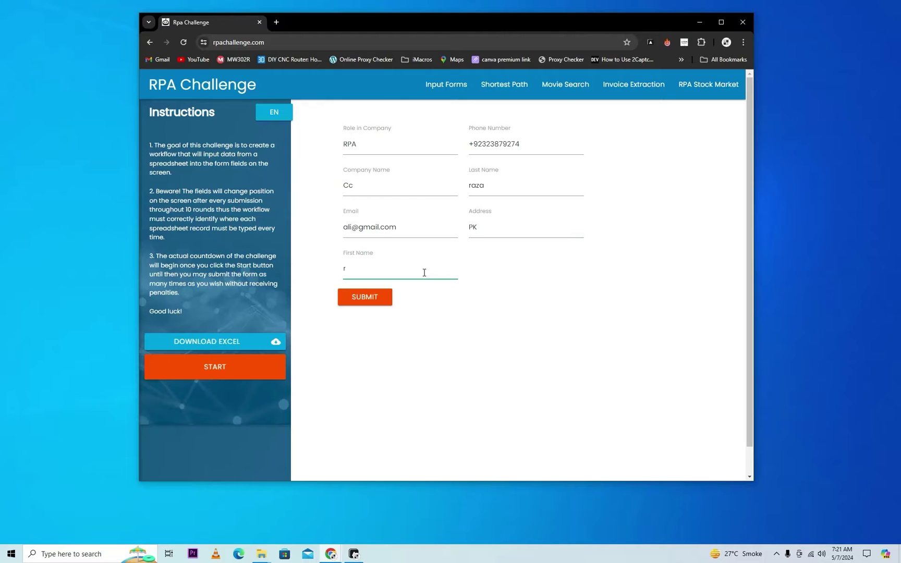
{"action": "type", "text": "li"}
{"action": "left_click", "coordinate": [370, 298]}
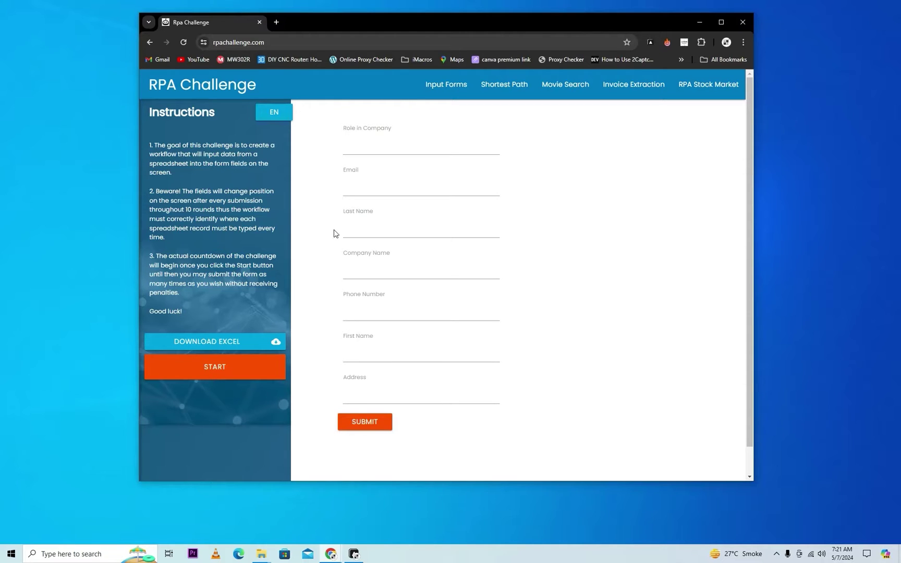
Step: Bring the Automa workflow editor forward and reposition its window above the form page
{"action": "key", "text": "alt+Tab"}
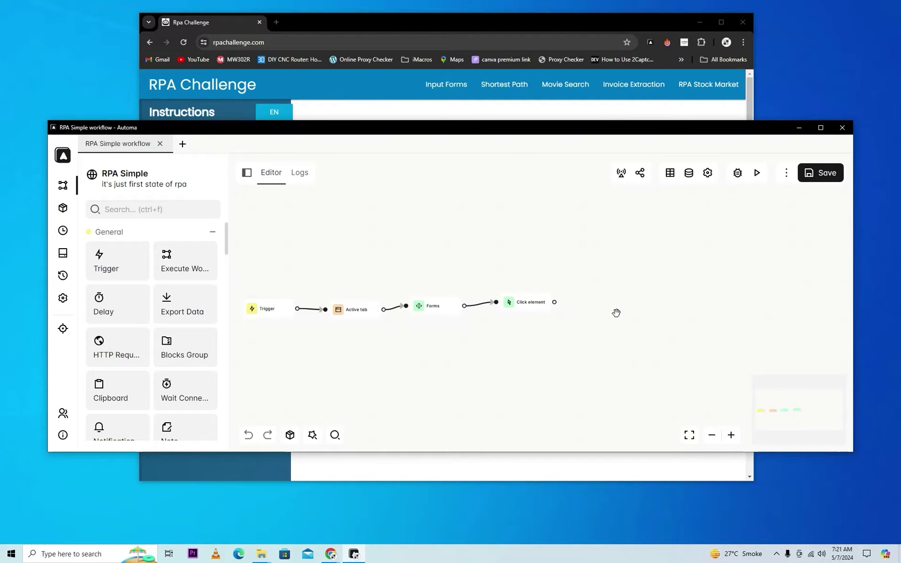
{"action": "left_click_drag", "start_coordinate": [416, 130], "coordinate": [326, 423]}
{"action": "left_click", "coordinate": [380, 393]}
{"action": "left_click", "coordinate": [547, 485]}
{"action": "left_click_drag", "start_coordinate": [499, 426], "coordinate": [540, 86]}
Step: Search blocks for 'for' and drag several Forms blocks onto the canvas
{"action": "left_click", "coordinate": [110, 163]}
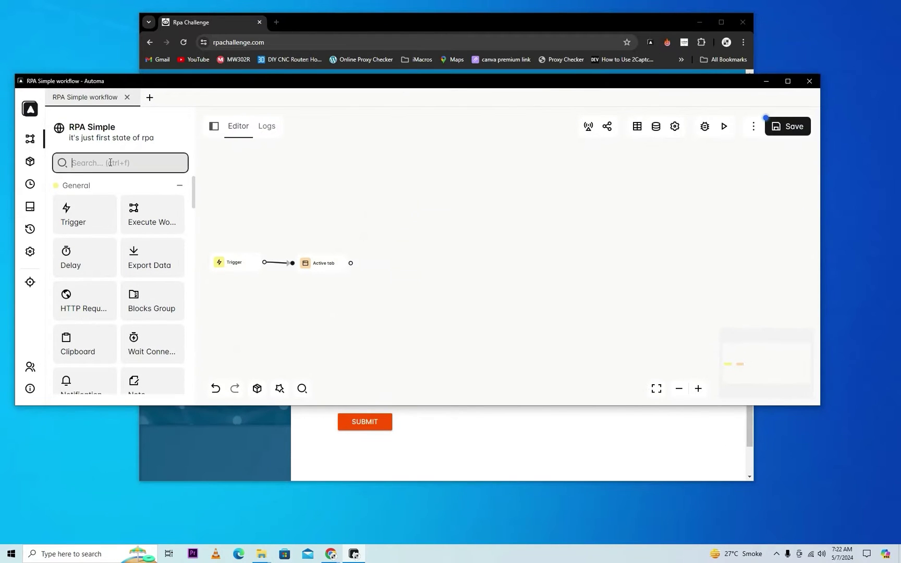
{"action": "type", "text": "for"}
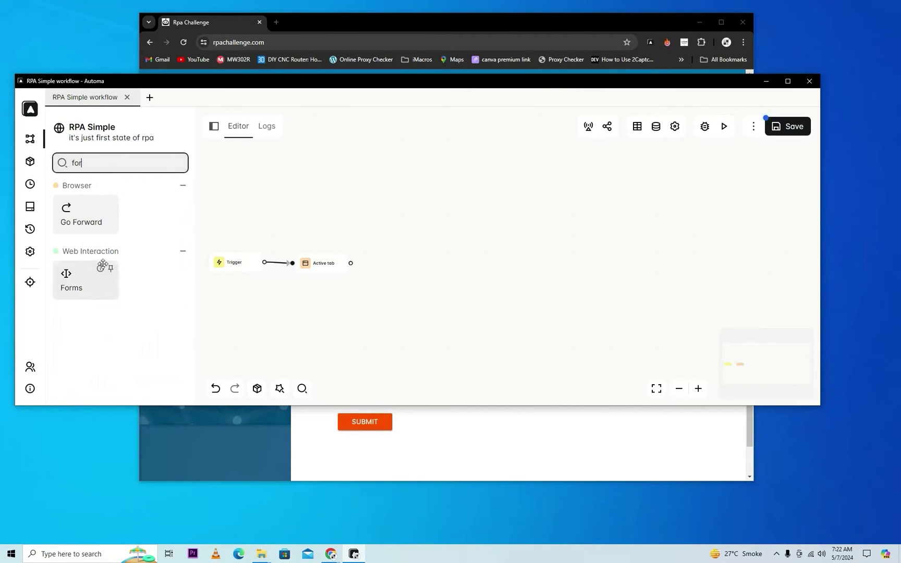
{"action": "left_click_drag", "start_coordinate": [86, 285], "coordinate": [435, 191]}
{"action": "left_click_drag", "start_coordinate": [95, 282], "coordinate": [537, 218]}
{"action": "left_click_drag", "start_coordinate": [72, 281], "coordinate": [545, 291]}
Step: Change the block search to 'gr' and add a Blocks group to the canvas
{"action": "left_click", "coordinate": [95, 162]}
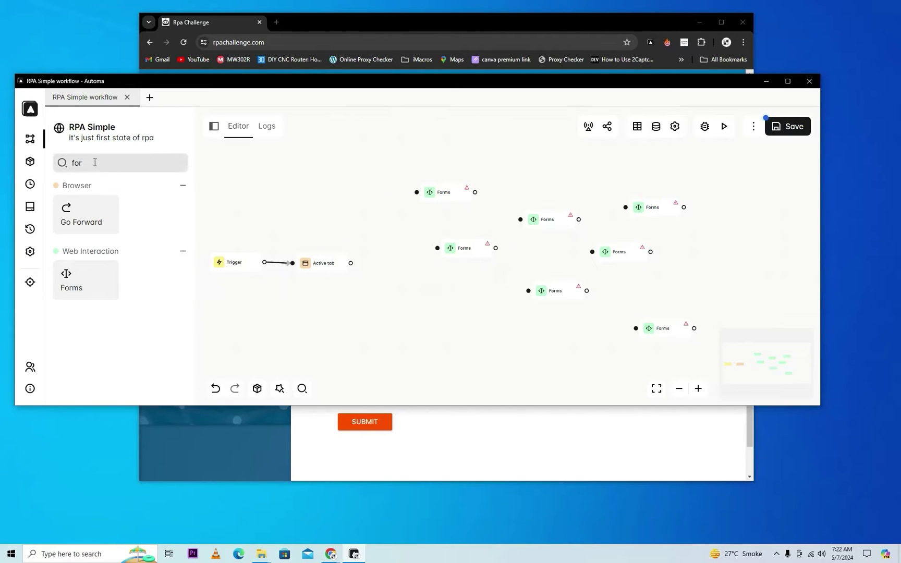
{"action": "key", "text": "BackSpace"}
{"action": "key", "text": "BackSpace"}
{"action": "type", "text": "gr"}
{"action": "left_click_drag", "start_coordinate": [83, 213], "coordinate": [405, 278]}
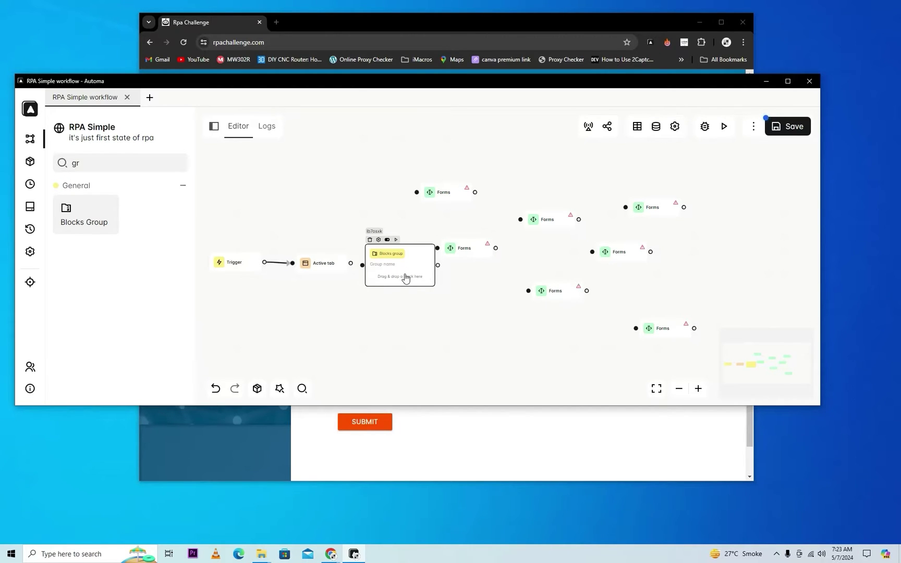
Step: Drag the first four Forms blocks into the Blocks group's drop zone
{"action": "scroll", "coordinate": [450, 209], "scroll_direction": "up", "scroll_amount": 3}
{"action": "left_click_drag", "start_coordinate": [446, 188], "coordinate": [484, 206]}
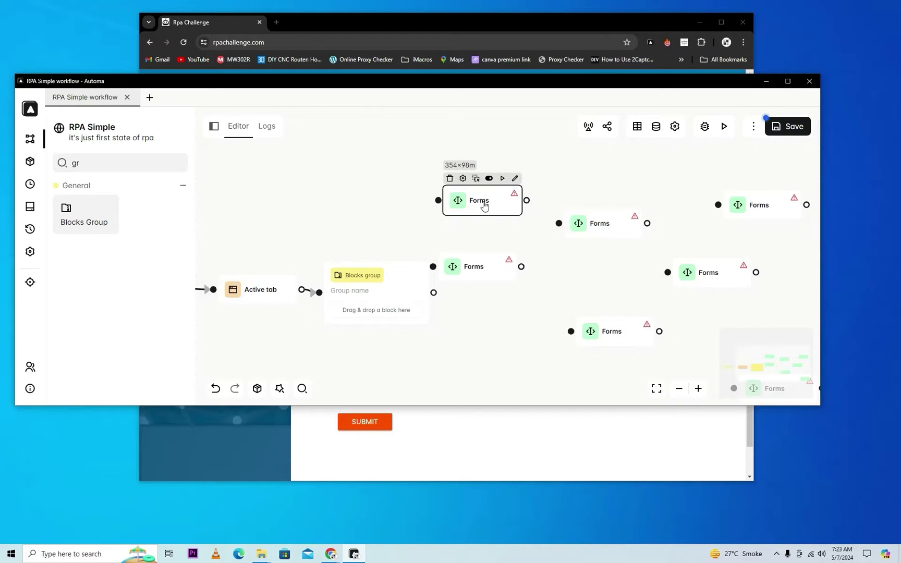
{"action": "left_click_drag", "start_coordinate": [484, 206], "coordinate": [507, 201]}
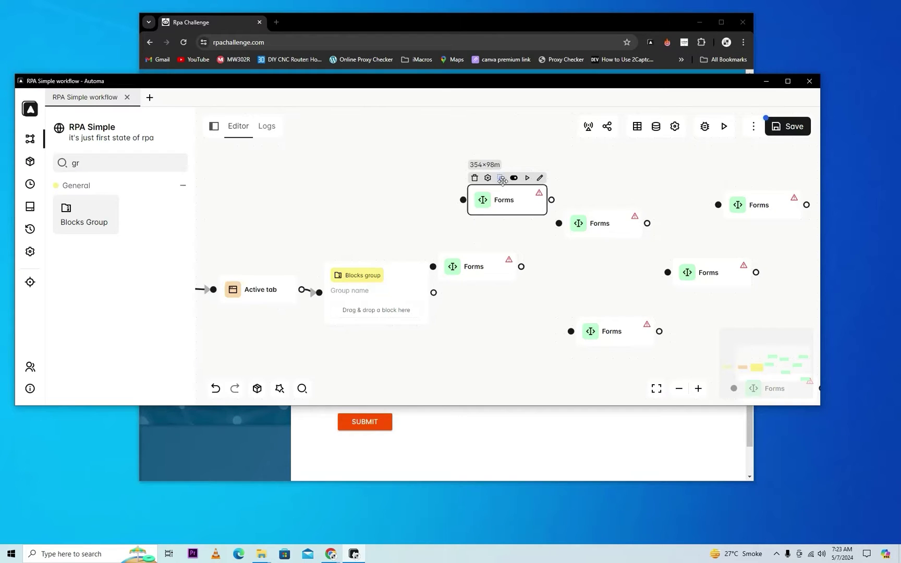
{"action": "left_click_drag", "start_coordinate": [500, 177], "coordinate": [382, 312]}
{"action": "left_click_drag", "start_coordinate": [473, 244], "coordinate": [378, 326]}
{"action": "left_click_drag", "start_coordinate": [596, 202], "coordinate": [374, 344]}
{"action": "left_click_drag", "start_coordinate": [607, 309], "coordinate": [374, 360]}
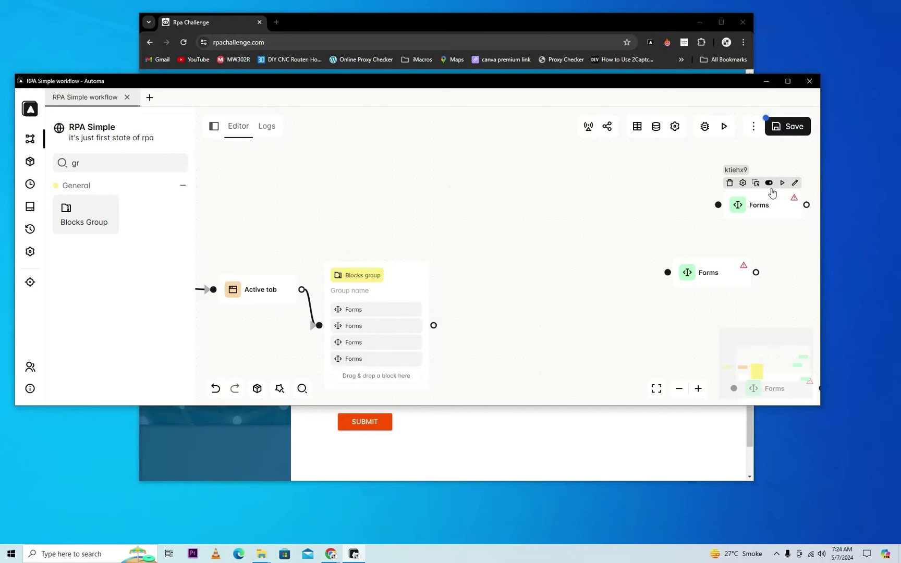
Step: Move the remaining middle and right Forms blocks into the Blocks group
{"action": "scroll", "coordinate": [540, 319], "scroll_direction": "down", "scroll_amount": 2}
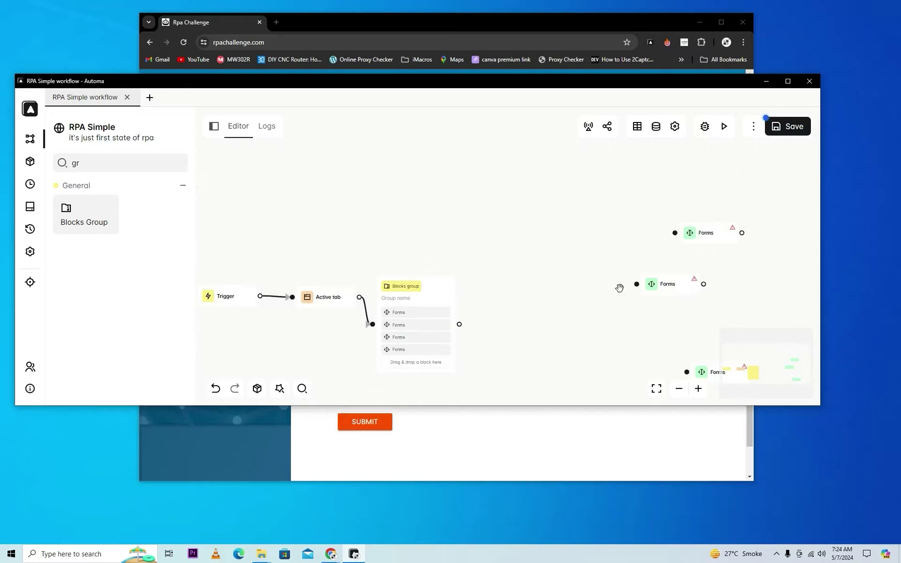
{"action": "left_click_drag", "start_coordinate": [640, 283], "coordinate": [423, 369]}
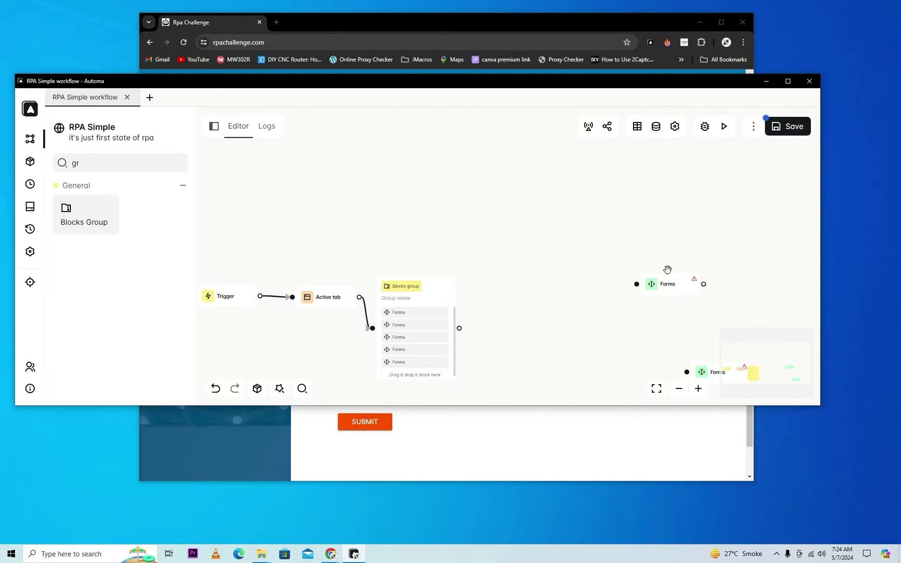
{"action": "scroll", "coordinate": [521, 313], "scroll_direction": "up", "scroll_amount": 2}
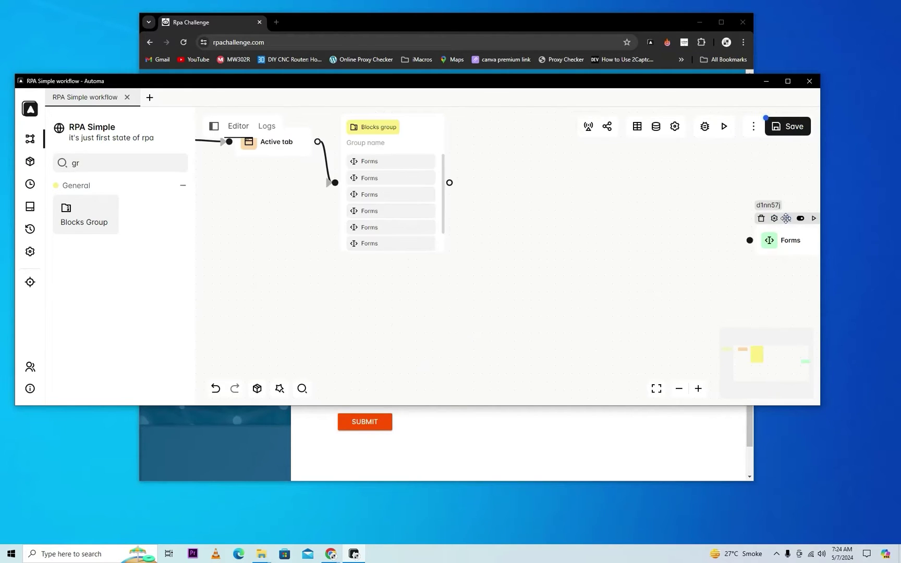
{"action": "left_click_drag", "start_coordinate": [788, 217], "coordinate": [393, 230]}
{"action": "left_click_drag", "start_coordinate": [466, 217], "coordinate": [588, 228]}
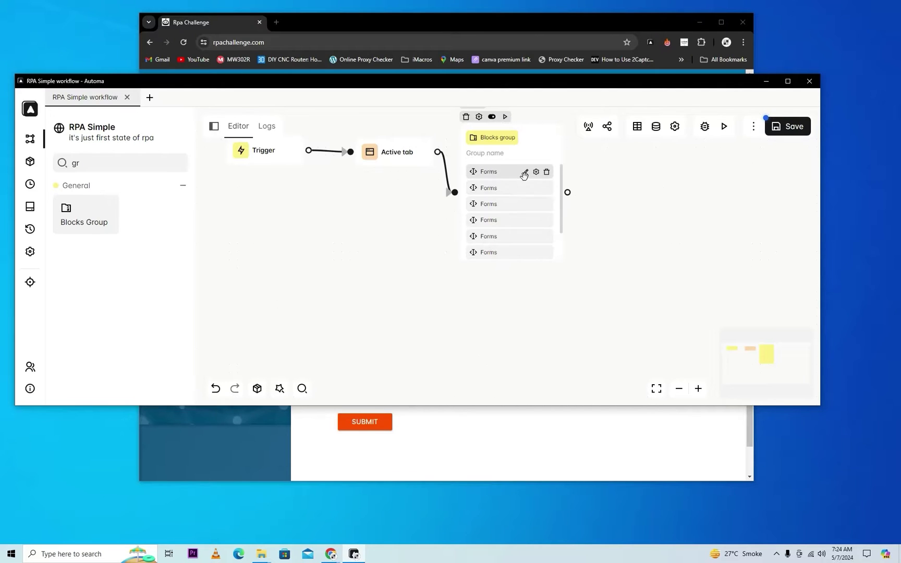
Step: Label the first grouped Forms block 'Ro' and paste the Role field's labelRole selector
{"action": "left_click", "coordinate": [525, 174]}
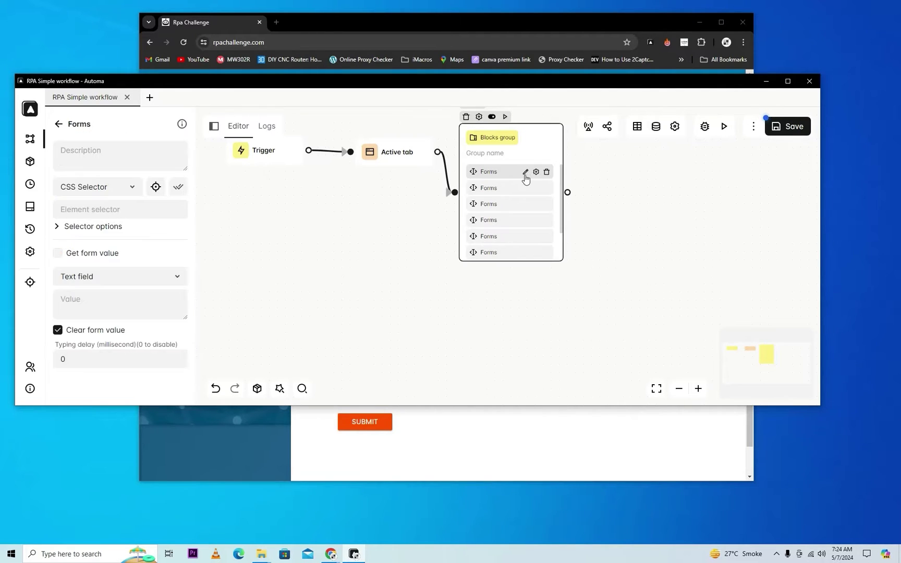
{"action": "left_click", "coordinate": [88, 152]}
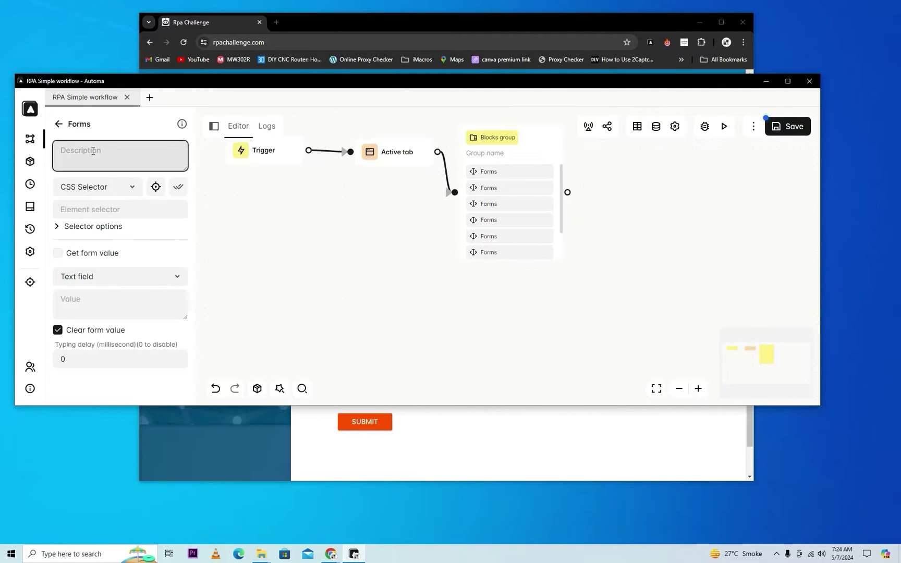
{"action": "left_click_drag", "start_coordinate": [289, 85], "coordinate": [389, 224]}
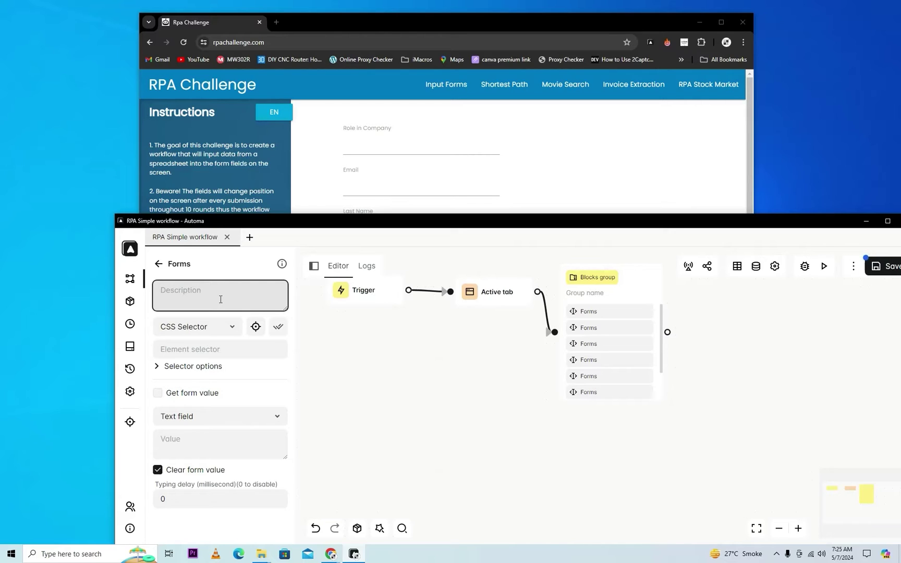
{"action": "type", "text": "Ro"}
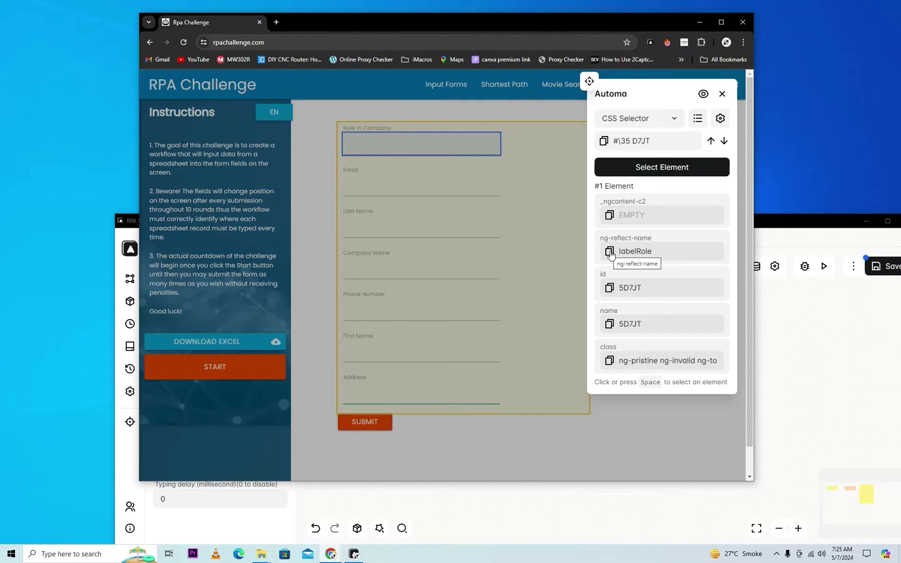
{"action": "double_click", "coordinate": [635, 251]}
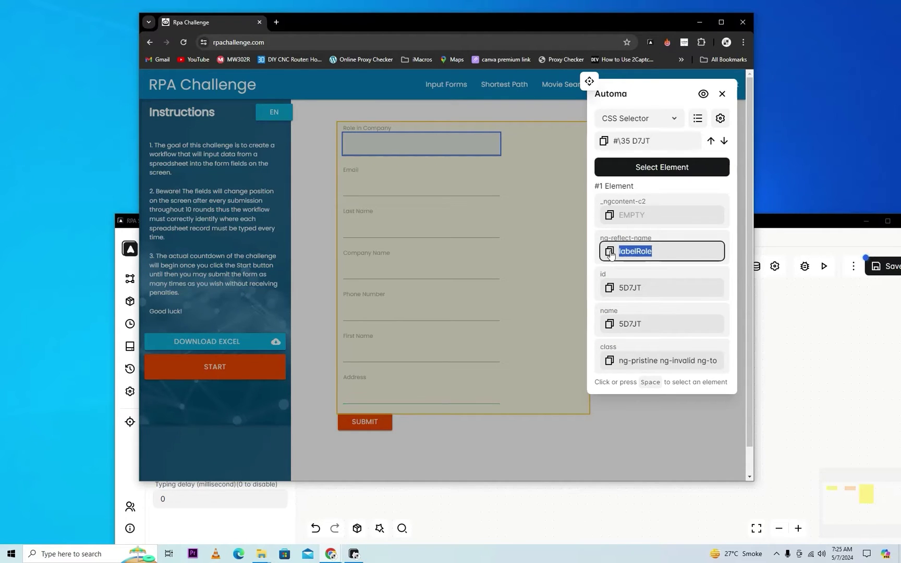
{"action": "left_click", "coordinate": [794, 227]}
{"action": "left_click", "coordinate": [209, 350]}
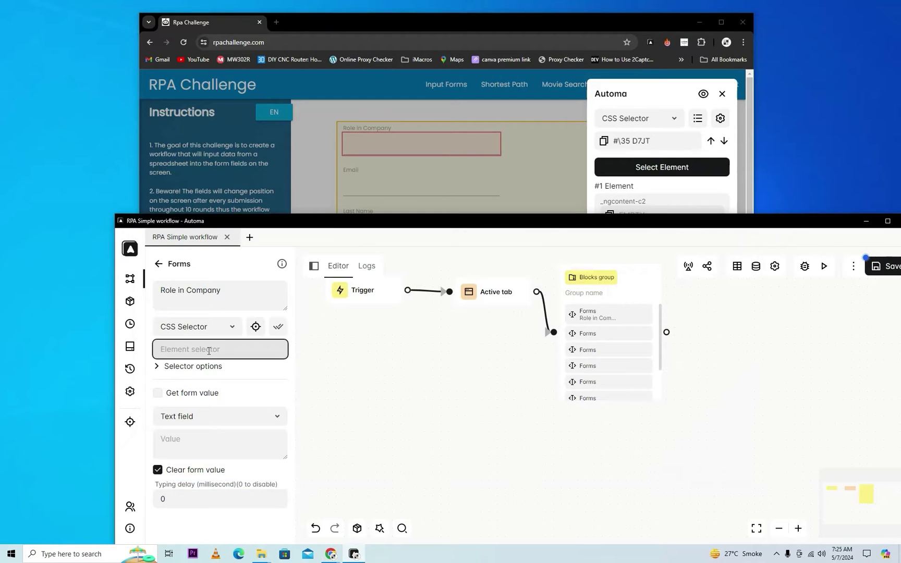
{"action": "key", "text": "ctrl+v"}
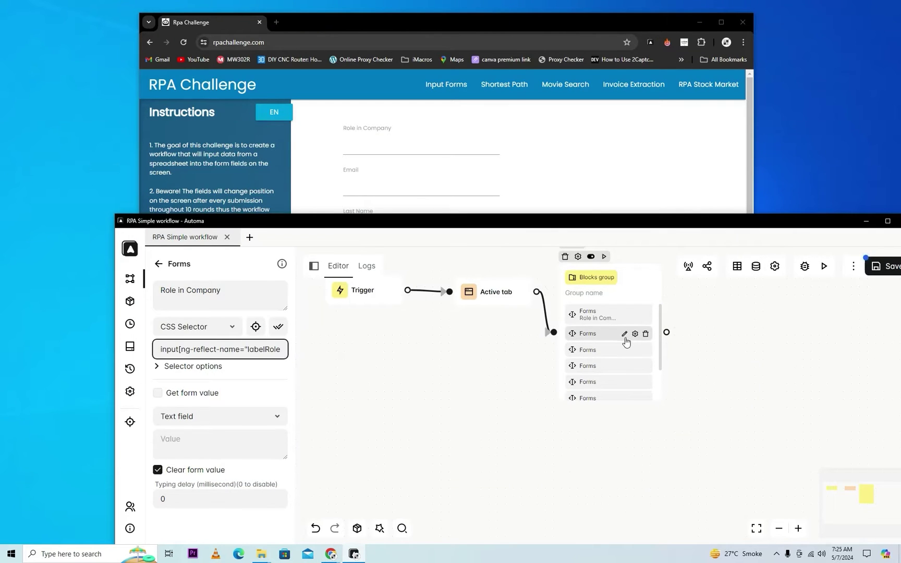
Step: Point the next Forms block at the Email field's name attribute, described 'Email'
{"action": "left_click", "coordinate": [624, 334]}
{"action": "left_click", "coordinate": [256, 327]}
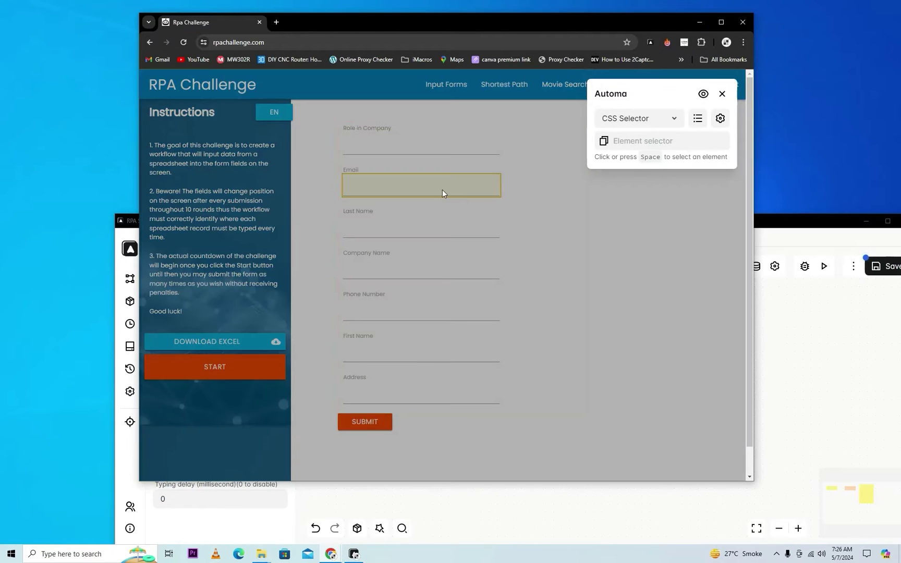
{"action": "left_click", "coordinate": [442, 189]}
{"action": "left_click", "coordinate": [617, 166]}
{"action": "left_click", "coordinate": [609, 253]}
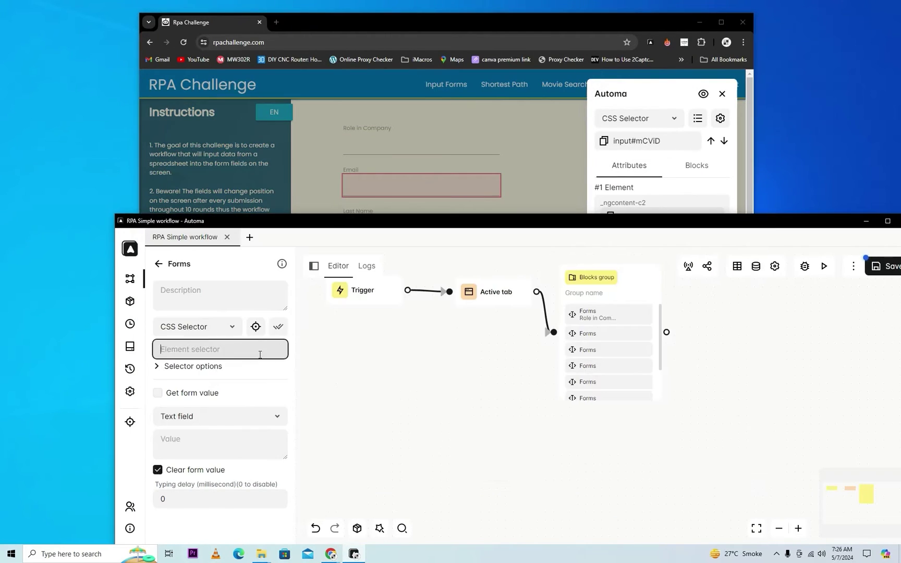
{"action": "left_click", "coordinate": [223, 292]}
{"action": "type", "text": "Email"}
Step: Point the next Forms block at the Last Name field, described 'Last name'
{"action": "left_click_drag", "start_coordinate": [395, 226], "coordinate": [389, 279]}
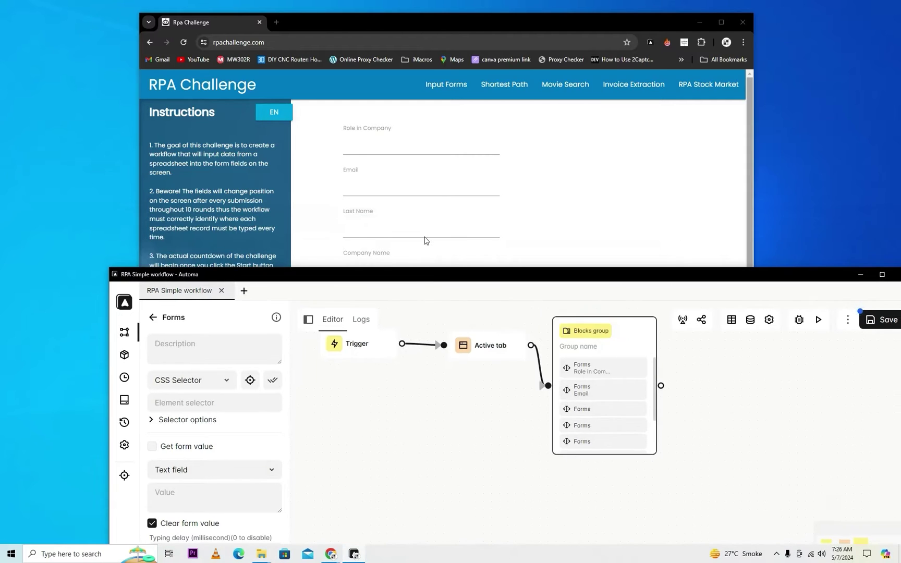
{"action": "left_click", "coordinate": [424, 233]}
{"action": "left_click", "coordinate": [411, 224]}
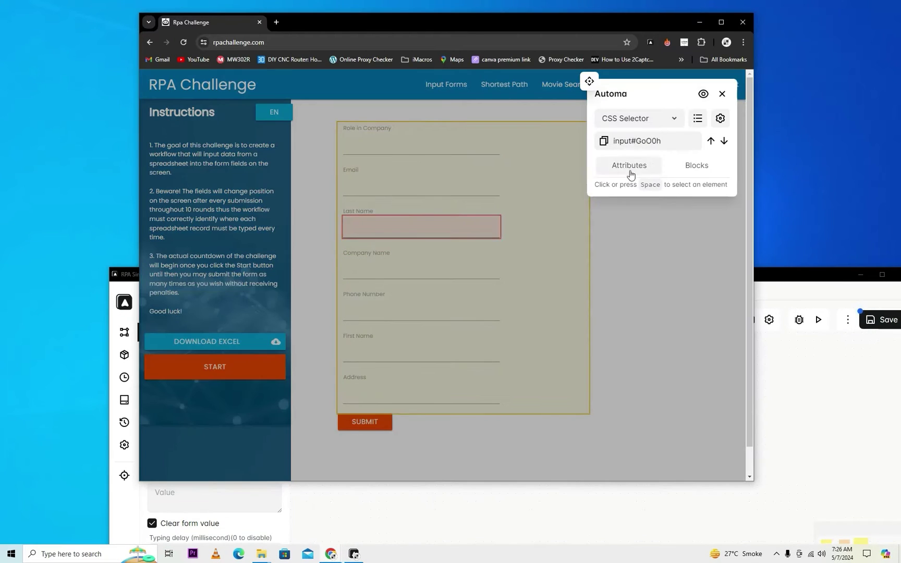
{"action": "left_click", "coordinate": [629, 165]}
{"action": "left_click", "coordinate": [609, 253]}
{"action": "left_click", "coordinate": [229, 348]}
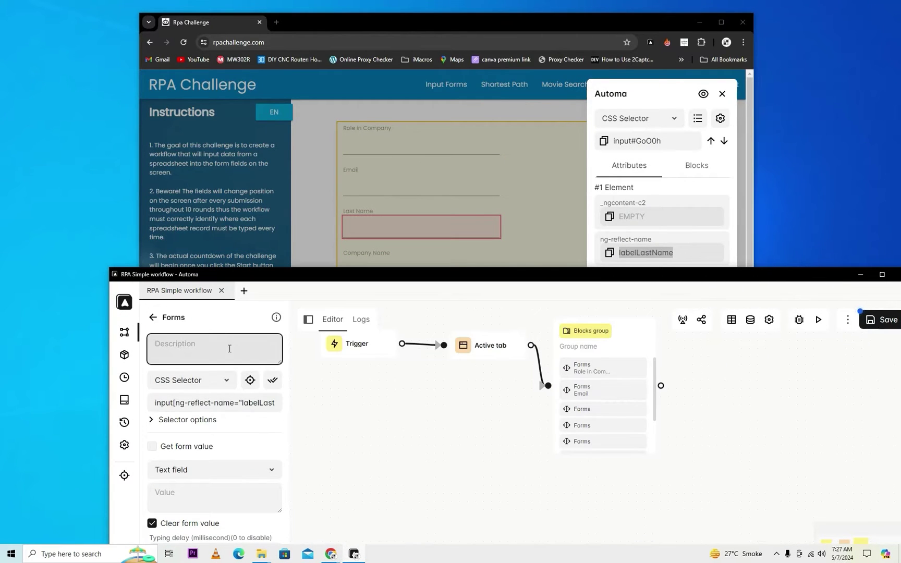
{"action": "type", "text": "Last name"}
Step: Point the next Forms block at the Company Name field, described 'Company Name'
{"action": "left_click", "coordinate": [625, 433]}
{"action": "left_click", "coordinate": [330, 553]}
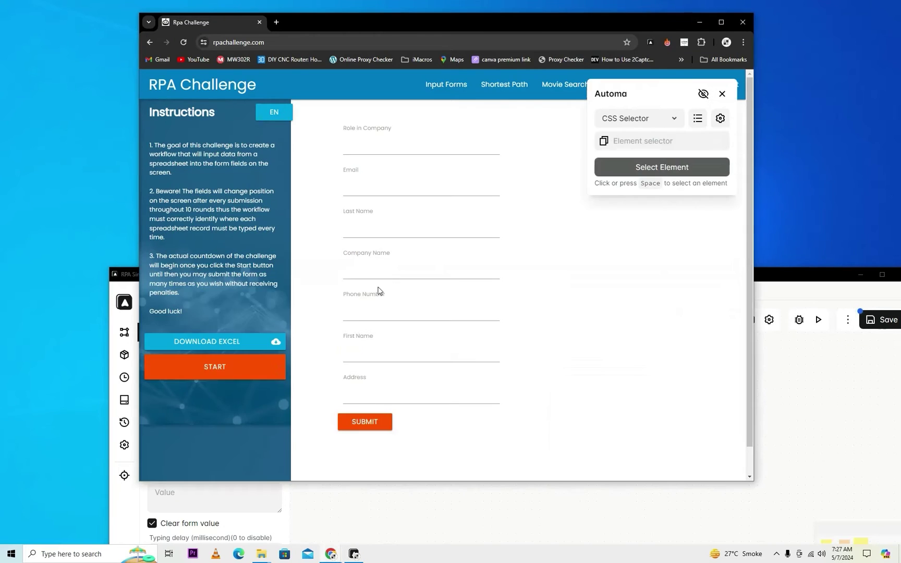
{"action": "left_click", "coordinate": [389, 281]}
{"action": "left_click", "coordinate": [629, 166]}
{"action": "left_click", "coordinate": [655, 252]}
{"action": "left_click", "coordinate": [240, 346]}
{"action": "type", "text": "Company Name"}
Step: Point the next Forms block at the Phone Number field, described 'Phone Number'
{"action": "scroll", "coordinate": [603, 404], "scroll_direction": "down", "scroll_amount": 2}
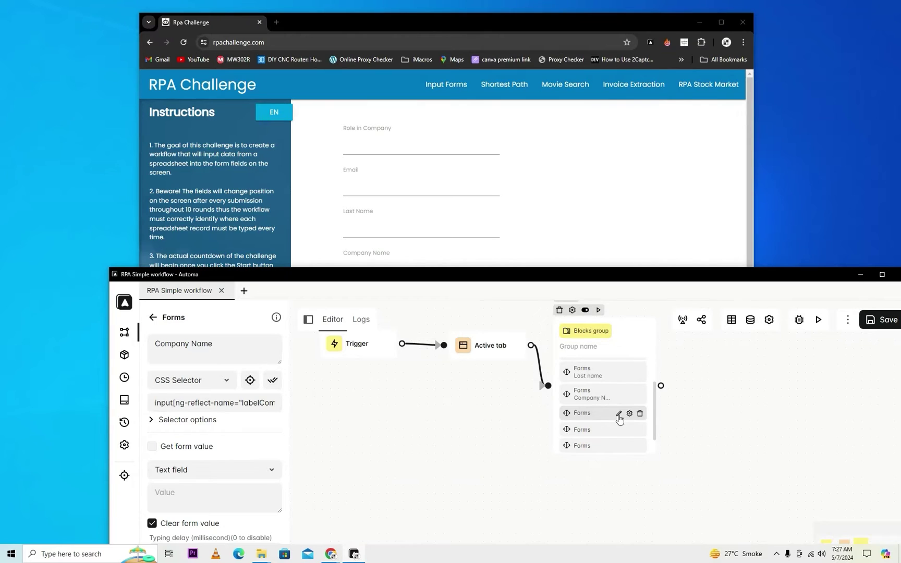
{"action": "left_click", "coordinate": [619, 413]}
{"action": "left_click", "coordinate": [331, 554]}
{"action": "left_click", "coordinate": [453, 312]}
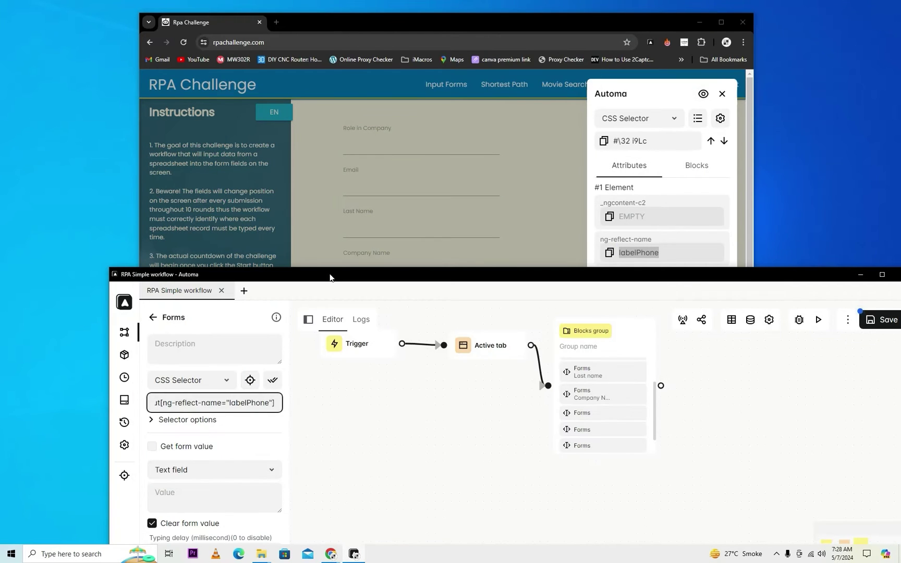
{"action": "left_click", "coordinate": [213, 347]}
{"action": "type", "text": "Phone Number"}
Step: Point the next Forms block at the First Name field, correcting its description to 'first name'
{"action": "left_click", "coordinate": [629, 436]}
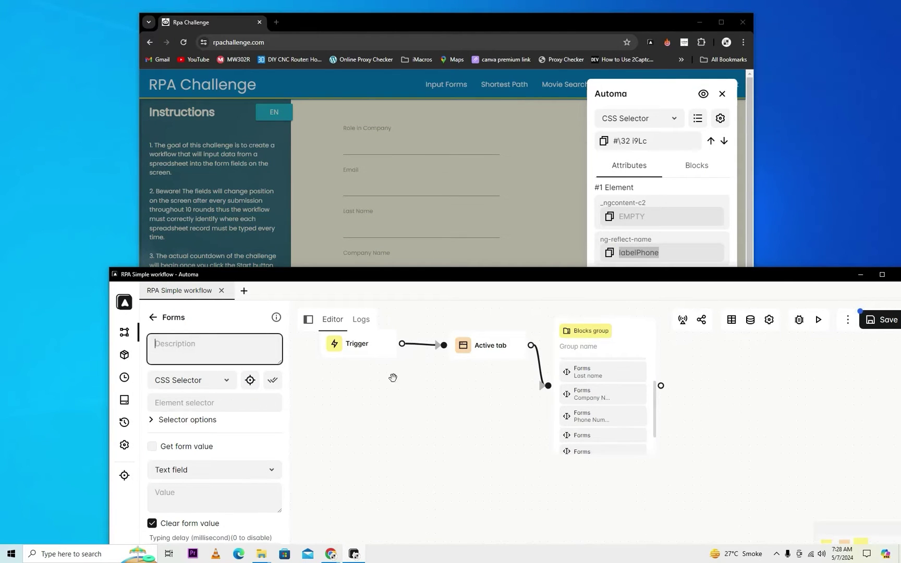
{"action": "left_click_drag", "start_coordinate": [388, 276], "coordinate": [372, 215]}
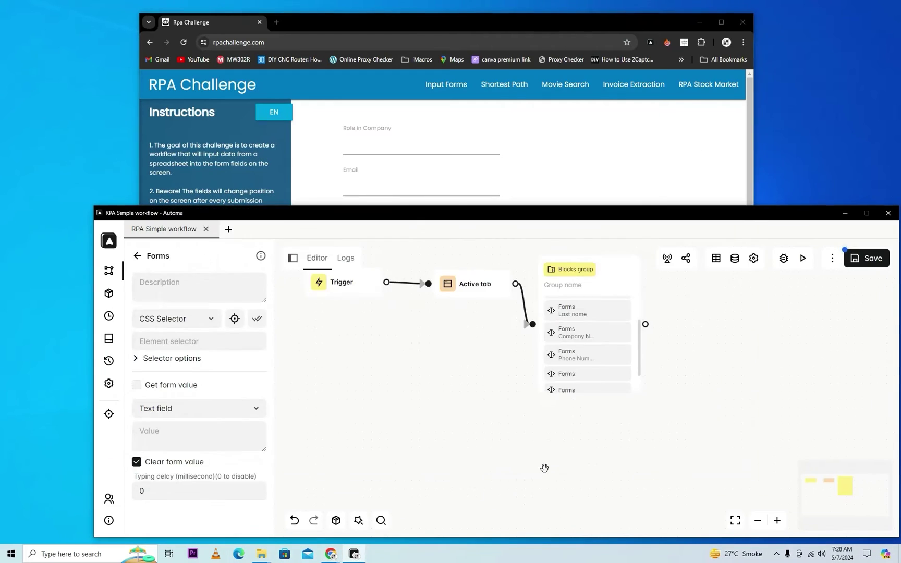
{"action": "left_click", "coordinate": [420, 350]}
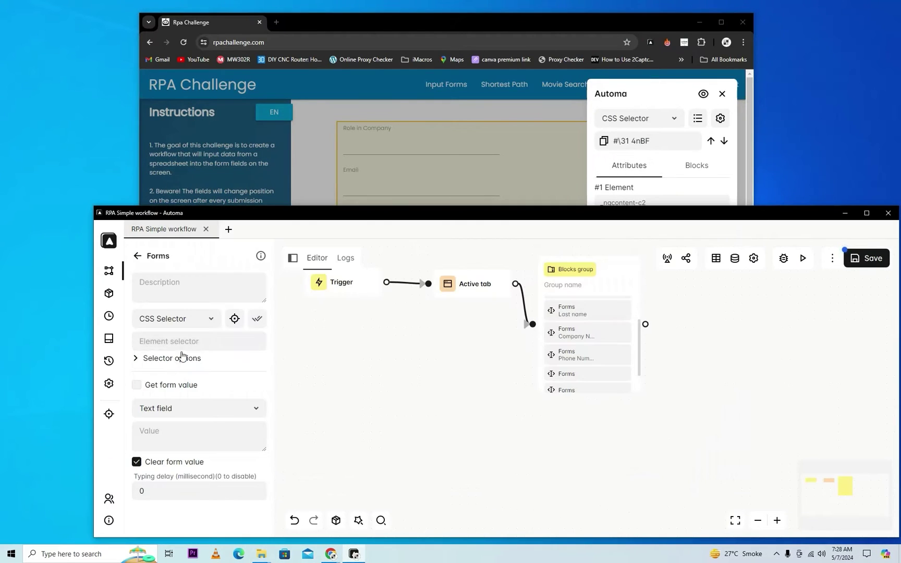
{"action": "left_click", "coordinate": [228, 295]}
{"action": "type", "text": "Last name"}
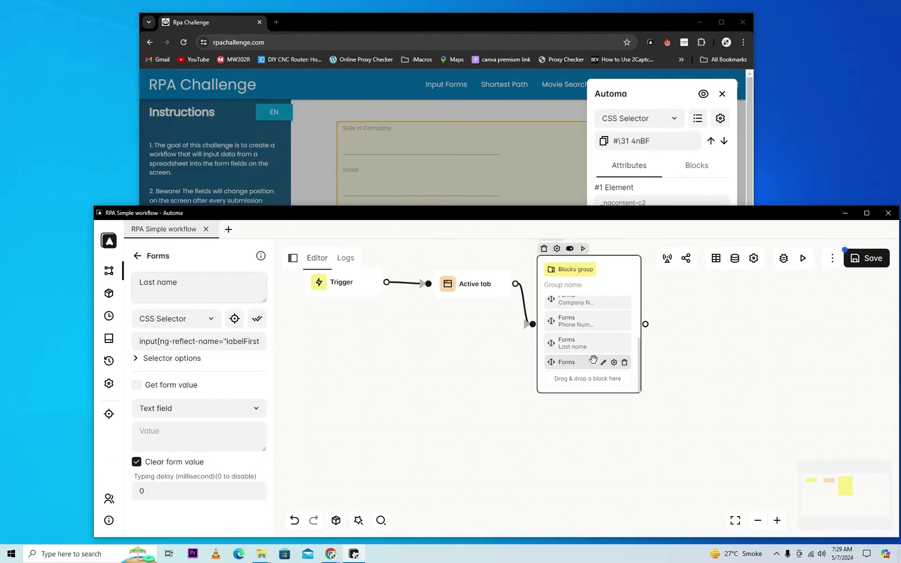
{"action": "key", "text": "alt+Tab"}
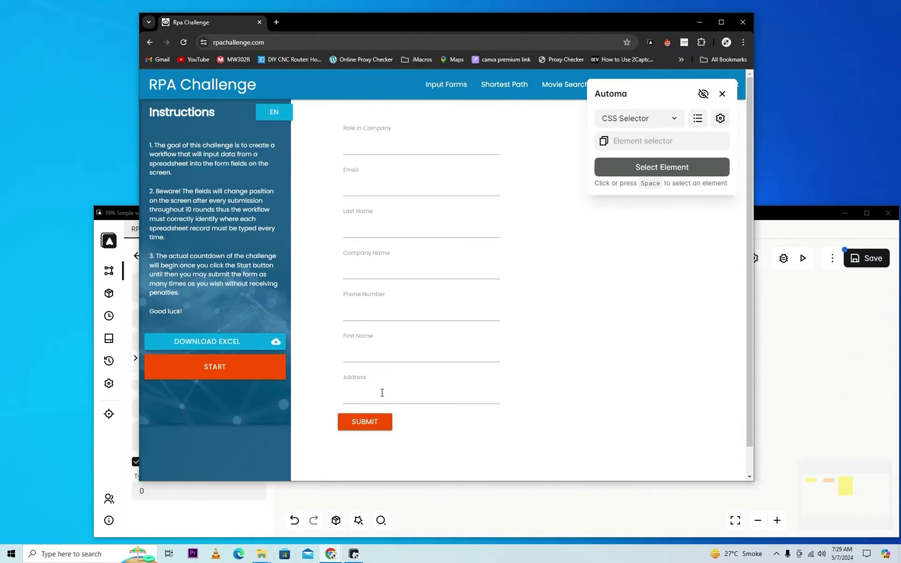
{"action": "triple_click", "coordinate": [222, 289]}
{"action": "type", "text": "first name"}
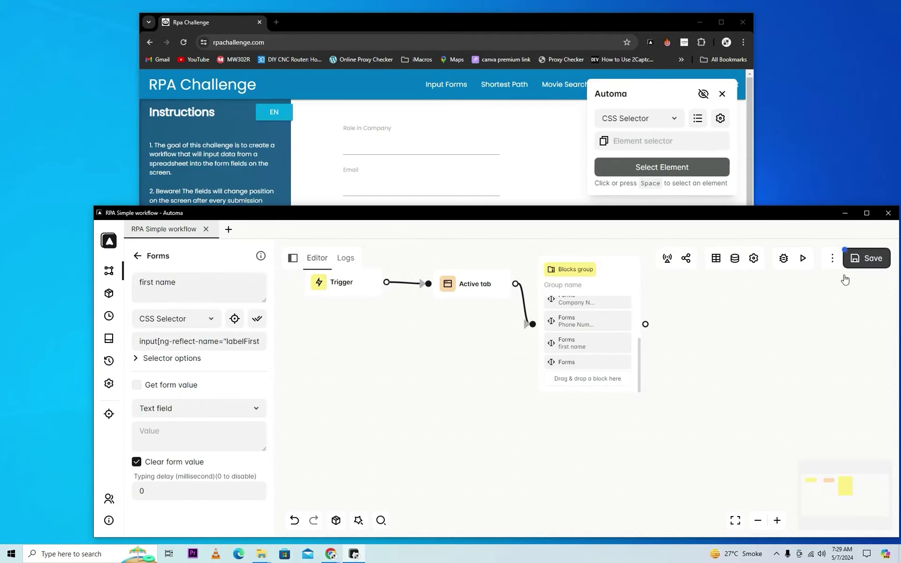
Step: Point the last Forms block at the Address field, described 'Address'
{"action": "scroll", "coordinate": [722, 104], "scroll_direction": "down", "scroll_amount": 1}
{"action": "left_click", "coordinate": [722, 94]}
{"action": "left_click", "coordinate": [573, 363]}
{"action": "left_click", "coordinate": [235, 318]}
{"action": "left_click", "coordinate": [453, 362]}
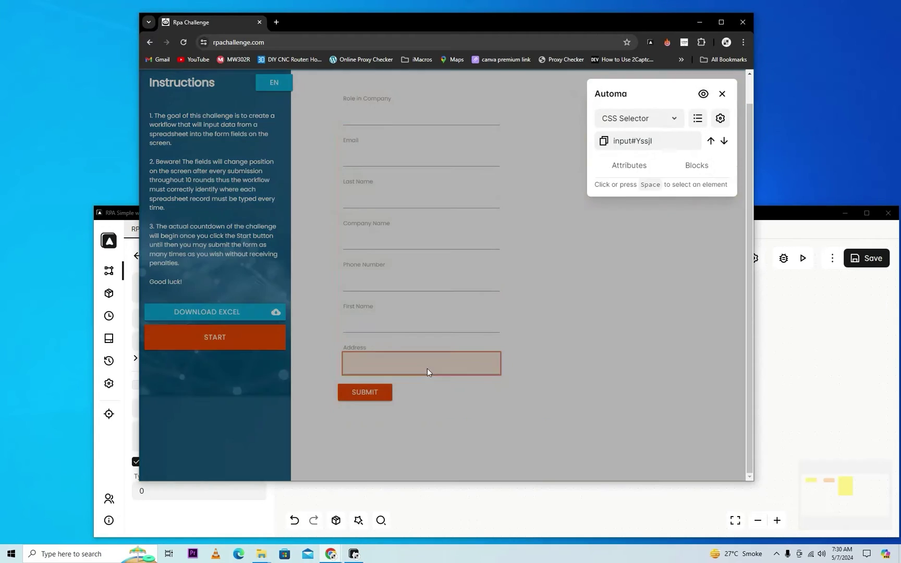
{"action": "key", "text": "alt+Tab"}
{"action": "left_click", "coordinate": [211, 285]}
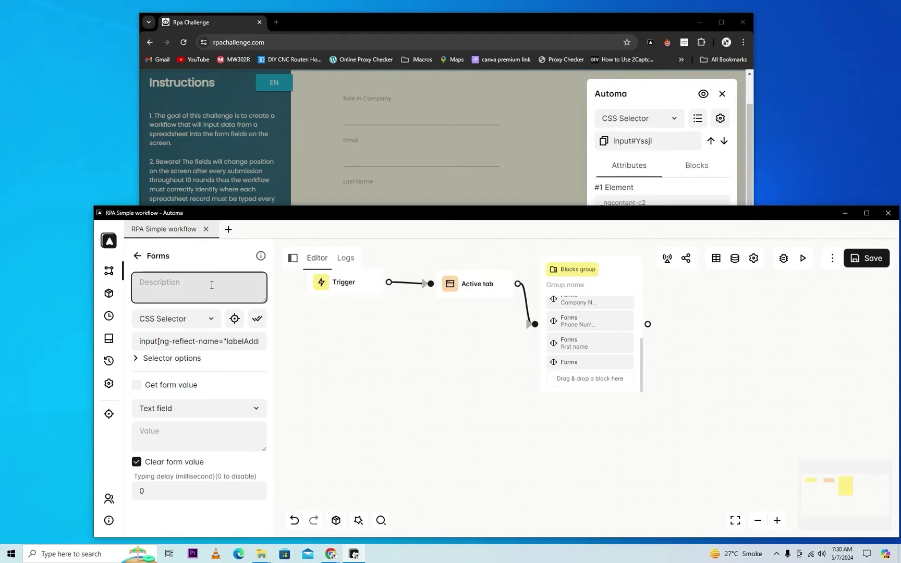
{"action": "type", "text": "Address"}
{"action": "key", "text": "Escape"}
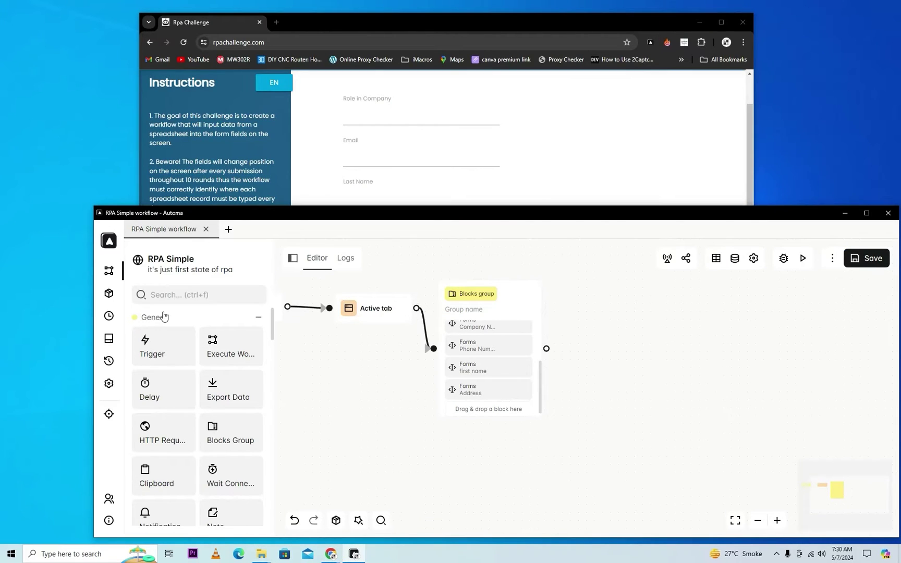
Step: Add a Click element block via search 'cli' and connect the Blocks group to it
{"action": "left_click", "coordinate": [206, 295]}
{"action": "type", "text": "cli"}
{"action": "left_click_drag", "start_coordinate": [164, 346], "coordinate": [641, 365]}
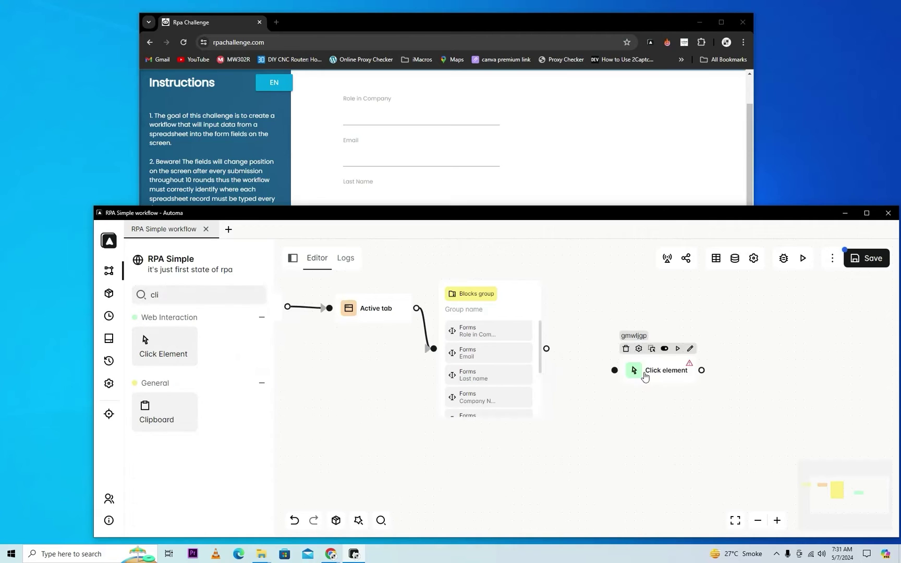
{"action": "left_click_drag", "start_coordinate": [546, 348], "coordinate": [609, 357]}
{"action": "left_click", "coordinate": [682, 336]}
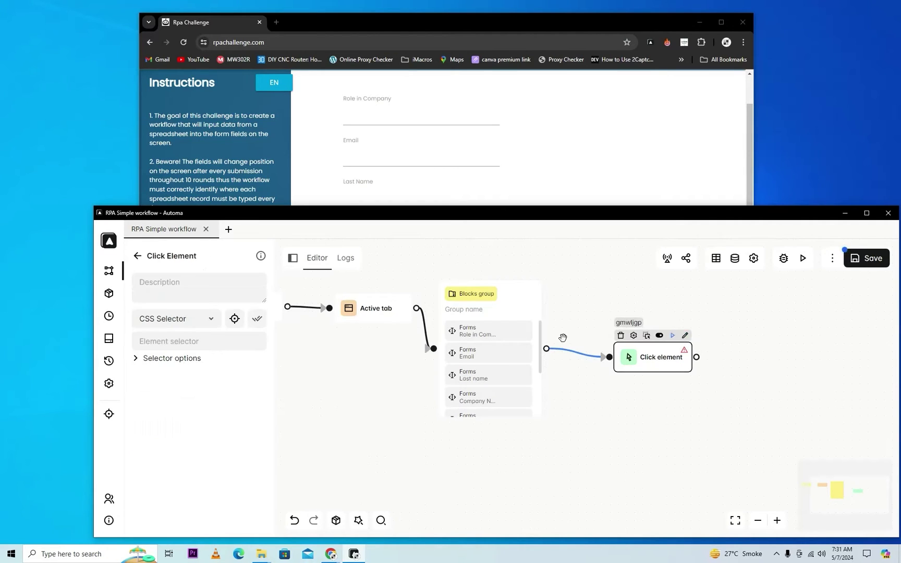
Step: Target the Submit button with input[class="btn uiColorButton"] and verify the selector
{"action": "left_click", "coordinate": [235, 319]}
{"action": "left_click", "coordinate": [703, 94]}
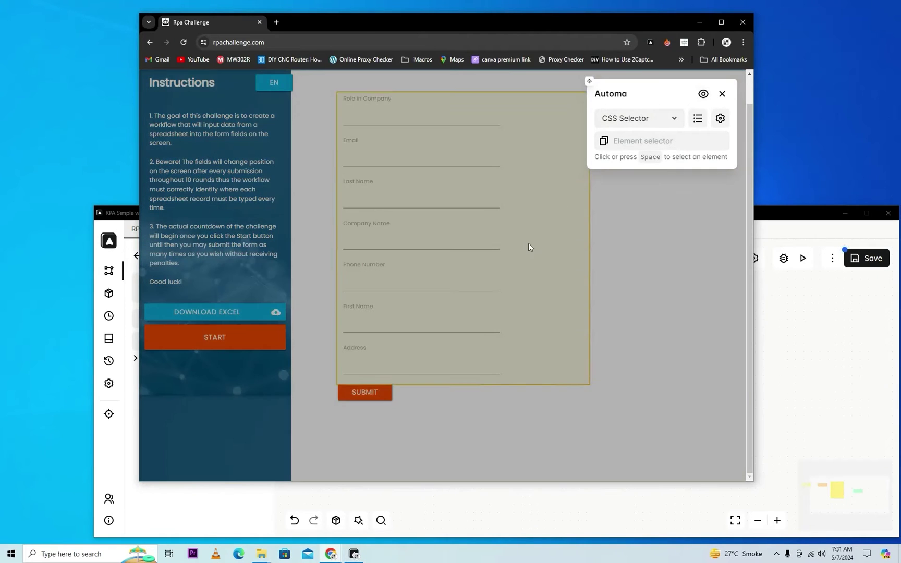
{"action": "left_click", "coordinate": [378, 394]}
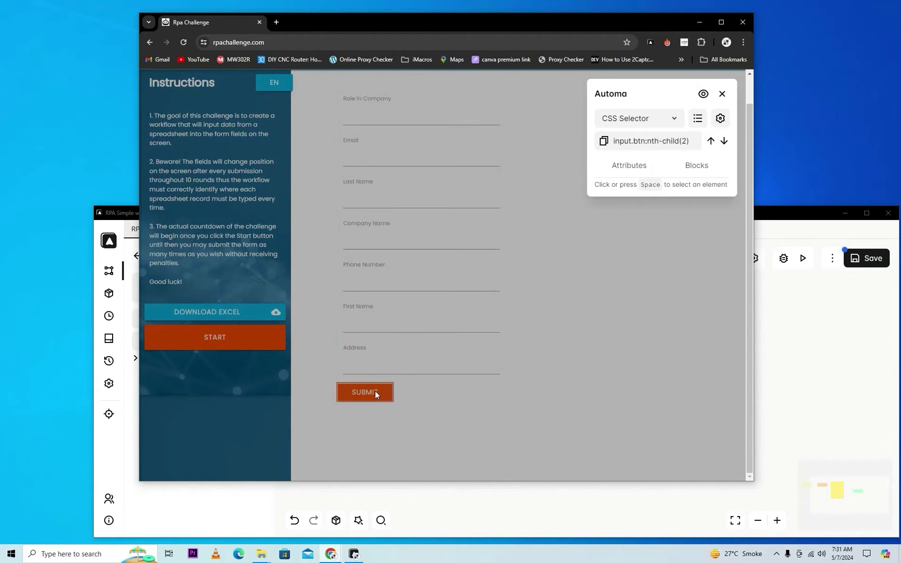
{"action": "left_click", "coordinate": [631, 173]}
{"action": "left_click", "coordinate": [608, 254]}
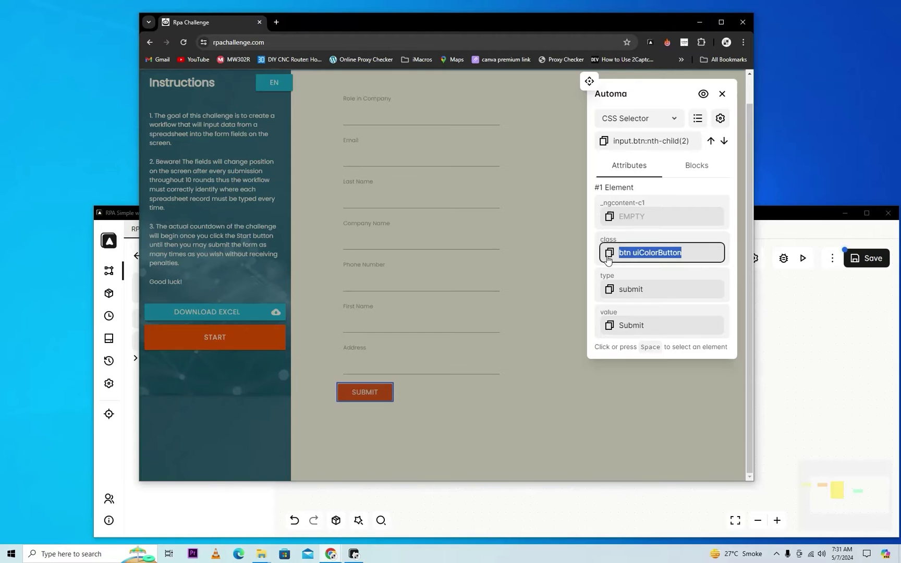
{"action": "key", "text": "alt+Tab"}
{"action": "left_click", "coordinate": [265, 345]}
{"action": "key", "text": "ctrl+v"}
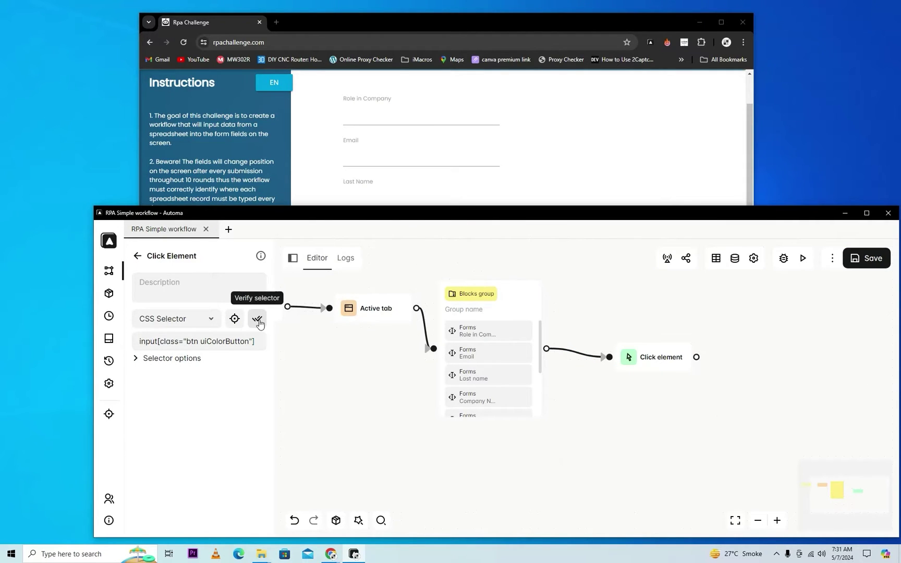
{"action": "left_click", "coordinate": [257, 320]}
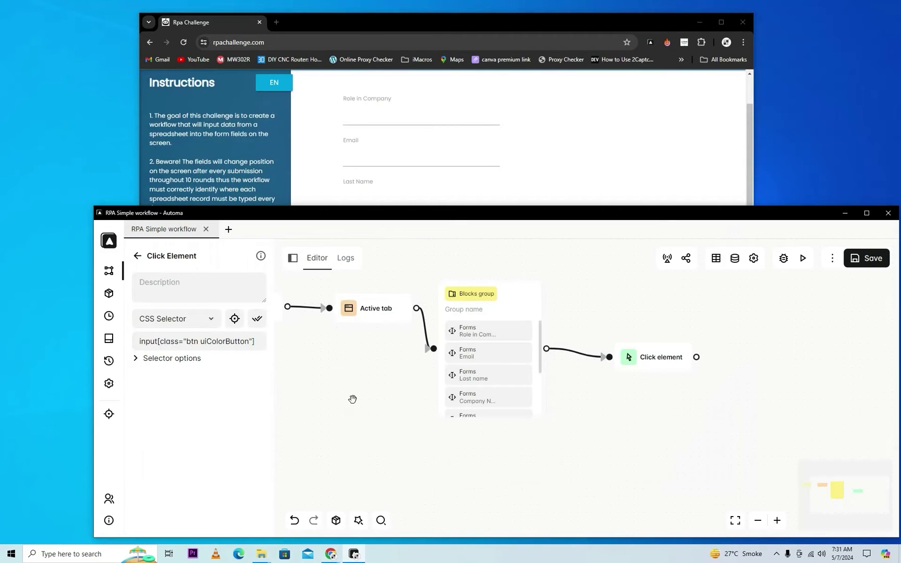
Step: Add a JavaScript block to the workflow and open its code
{"action": "left_click", "coordinate": [388, 407]}
{"action": "left_click", "coordinate": [194, 294]}
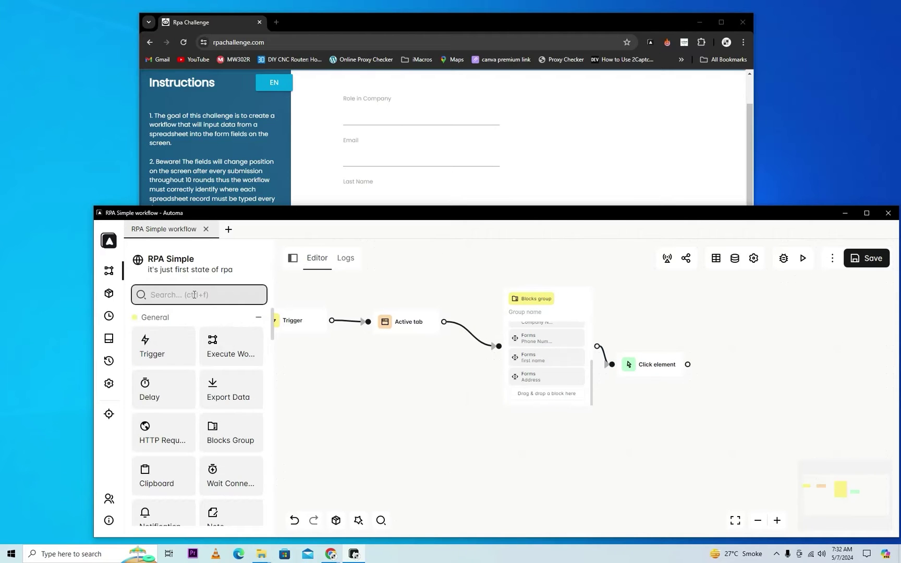
{"action": "type", "text": "ja"}
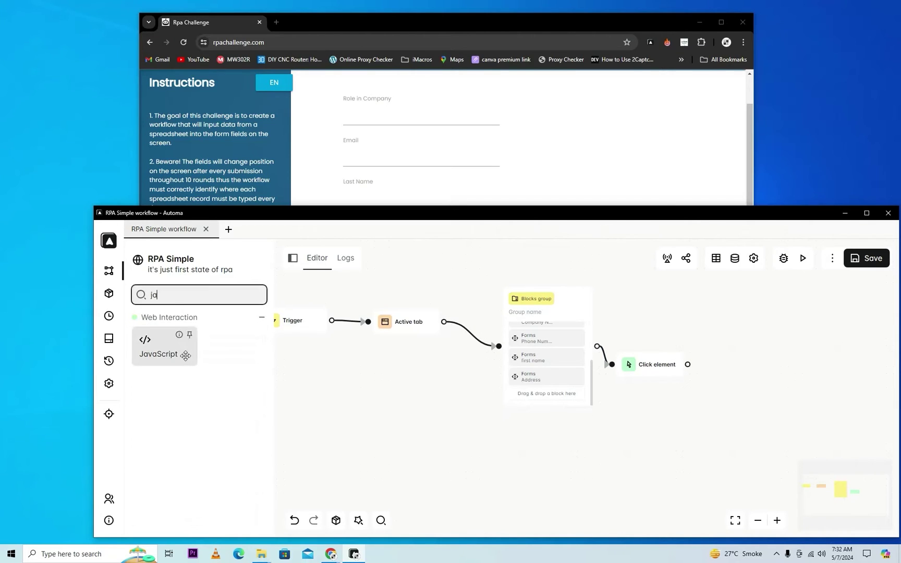
{"action": "left_click_drag", "start_coordinate": [165, 347], "coordinate": [456, 404]}
{"action": "left_click", "coordinate": [211, 410]}
Step: Replace the sample console.log with automaSetVariable('first_name', 'ali')
{"action": "left_click_drag", "start_coordinate": [431, 277], "coordinate": [284, 275]}
{"action": "key", "text": "BackSpace"}
{"action": "type", "text": "au"}
{"action": "left_click", "coordinate": [206, 306]}
{"action": "type", "text": "'first"}
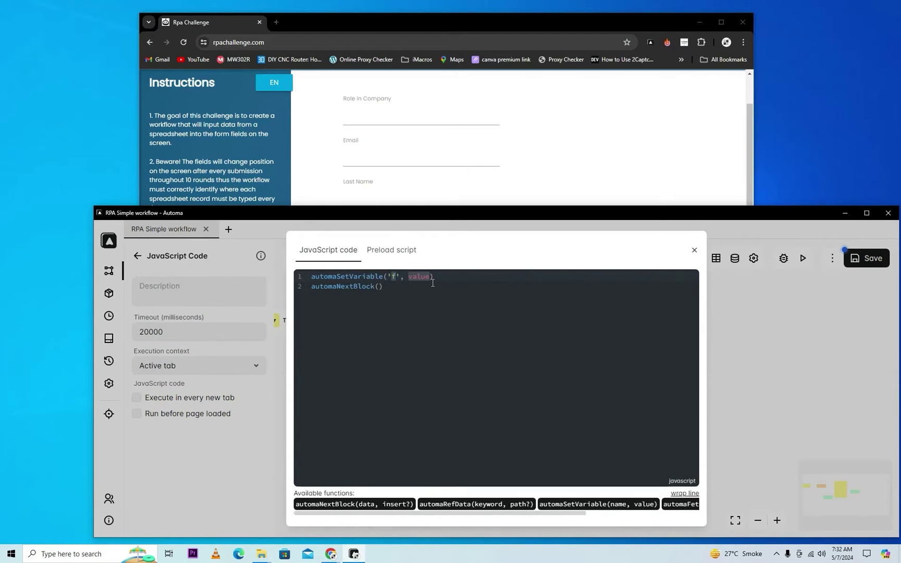
{"action": "type", "text": "_name', 'ali'"}
Step: Duplicate the first_name variable line into several more copies
{"action": "key", "text": "End"}
{"action": "key", "text": "shift+Home"}
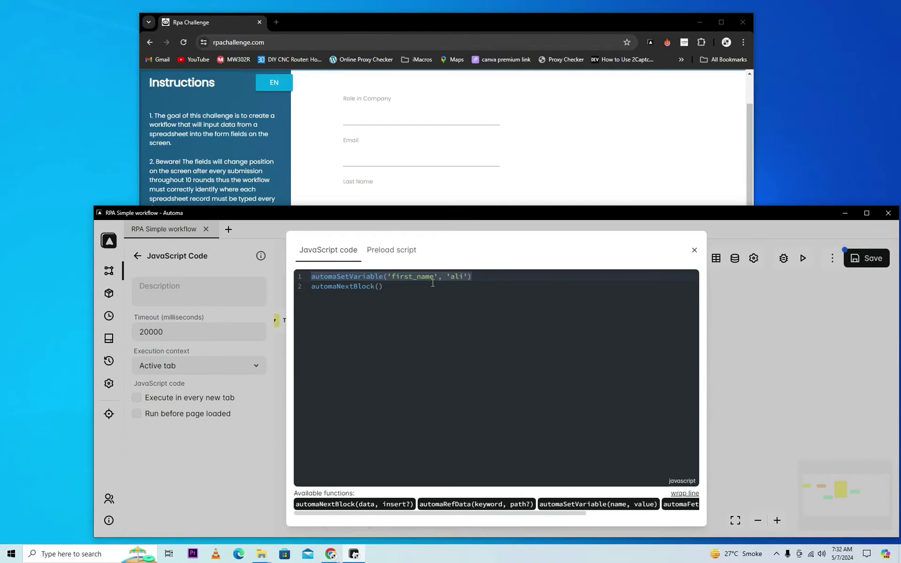
{"action": "key", "text": "End"}
{"action": "key", "text": "Return"}
{"action": "key", "text": "ctrl+v"}
{"action": "key", "text": "Return"}
{"action": "key", "text": "ctrl+v"}
{"action": "key", "text": "Return"}
{"action": "key", "text": "ctrl+v"}
{"action": "key", "text": "Return"}
{"action": "key", "text": "ctrl+v"}
{"action": "key", "text": "Return"}
{"action": "key", "text": "ctrl+v"}
{"action": "key", "text": "Return"}
{"action": "key", "text": "ctrl+v"}
{"action": "key", "text": "Return"}
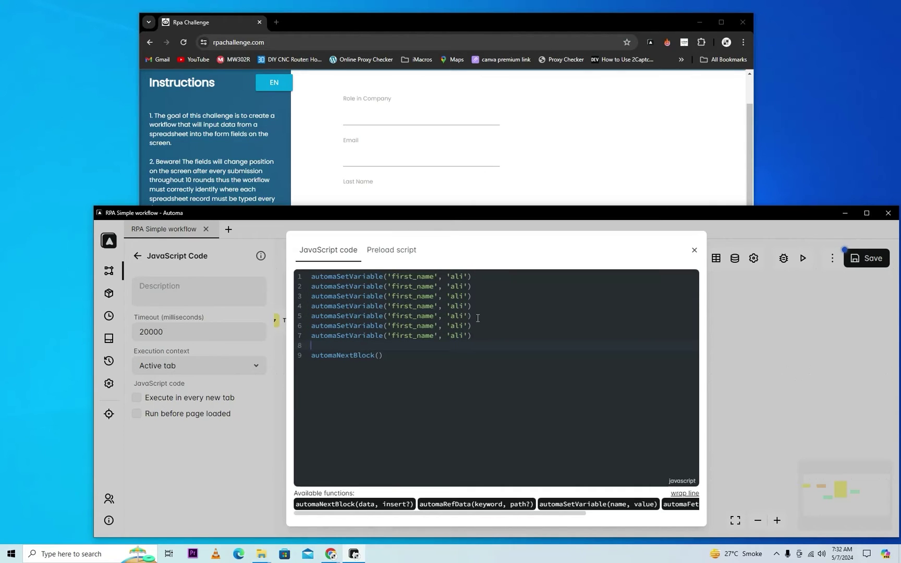
{"action": "key", "text": "BackSpace"}
Step: Rename the copied variables to last_name, role, company, email, ph_no and address
{"action": "double_click", "coordinate": [411, 286]}
{"action": "type", "text": "last_name"}
{"action": "double_click", "coordinate": [412, 296]}
{"action": "type", "text": "role"}
{"action": "double_click", "coordinate": [403, 306]}
{"action": "type", "text": "company"}
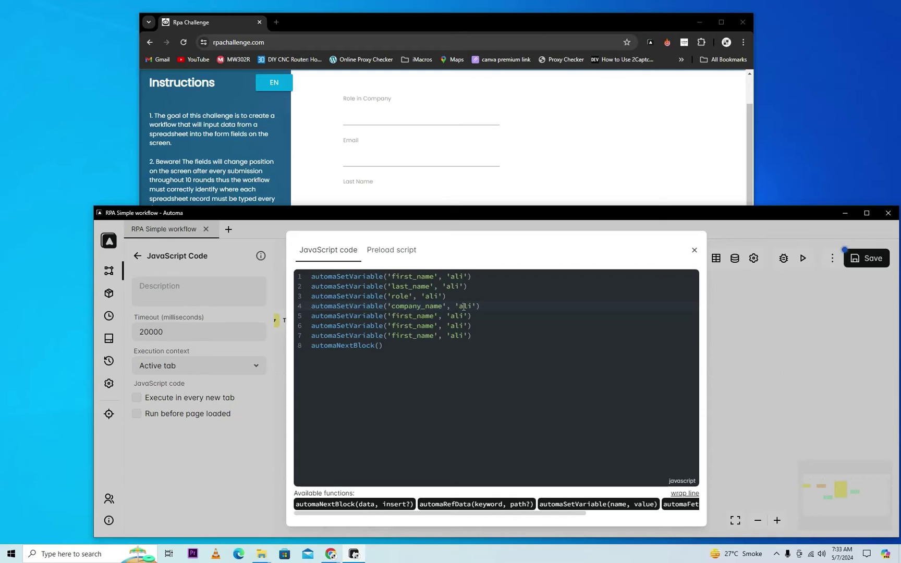
{"action": "double_click", "coordinate": [425, 315]}
{"action": "key", "text": "BackSpace"}
{"action": "key", "text": "BackSpace"}
{"action": "key", "text": "BackSpace"}
{"action": "key", "text": "BackSpace"}
{"action": "key", "text": "BackSpace"}
{"action": "key", "text": "BackSpace"}
{"action": "key", "text": "BackSpace"}
{"action": "type", "text": "email"}
{"action": "key", "text": "BackSpace"}
{"action": "key", "text": "BackSpace"}
{"action": "type", "text": "ph_no"}
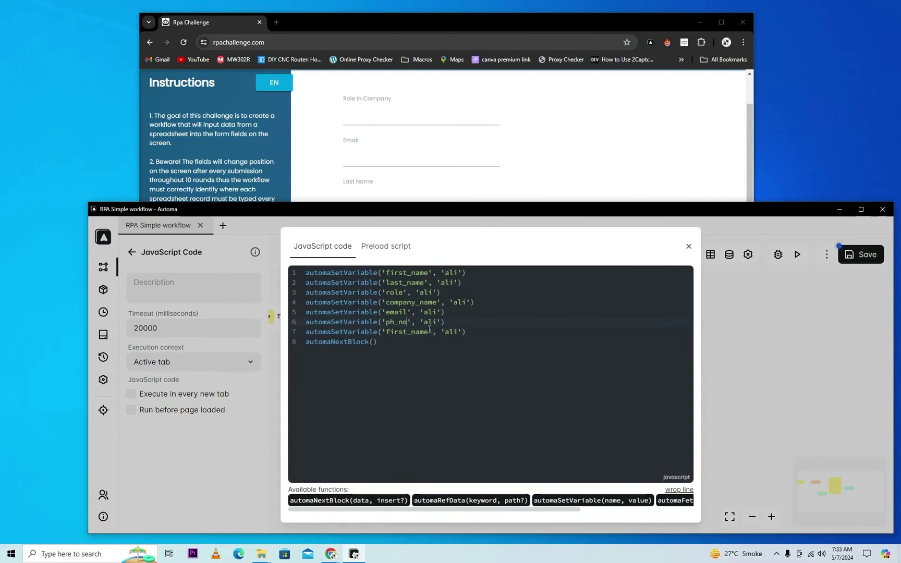
{"action": "double_click", "coordinate": [429, 329]}
{"action": "type", "text": "address"}
Step: Adjust the sample values, including the email '3456789mail.com' and the role 'Rpa Devel…', then close the editor
{"action": "type", "text": "3456789"}
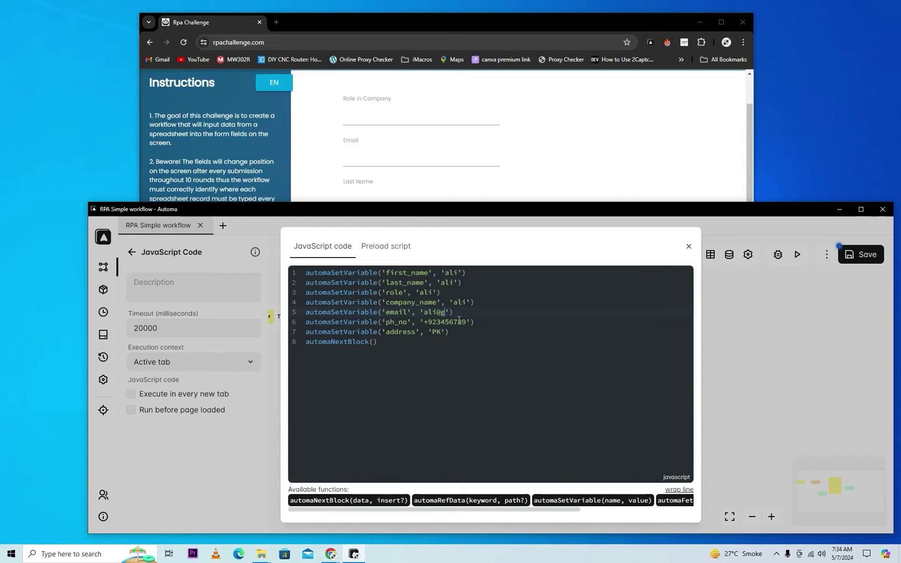
{"action": "type", "text": "mail.com"}
{"action": "double_click", "coordinate": [458, 303]}
{"action": "key", "text": "BackSpace"}
{"action": "double_click", "coordinate": [432, 293]}
{"action": "type", "text": "Rpa Devel"}
{"action": "key", "text": "Left"}
{"action": "key", "text": "Left"}
{"action": "key", "text": "Left"}
{"action": "type", "text": "o"}
{"action": "key", "text": "Escape"}
Step: Place the JavaScript block before the Blocks group; set Role in Company to {{variables@role}}
{"action": "left_click_drag", "start_coordinate": [459, 406], "coordinate": [456, 331]}
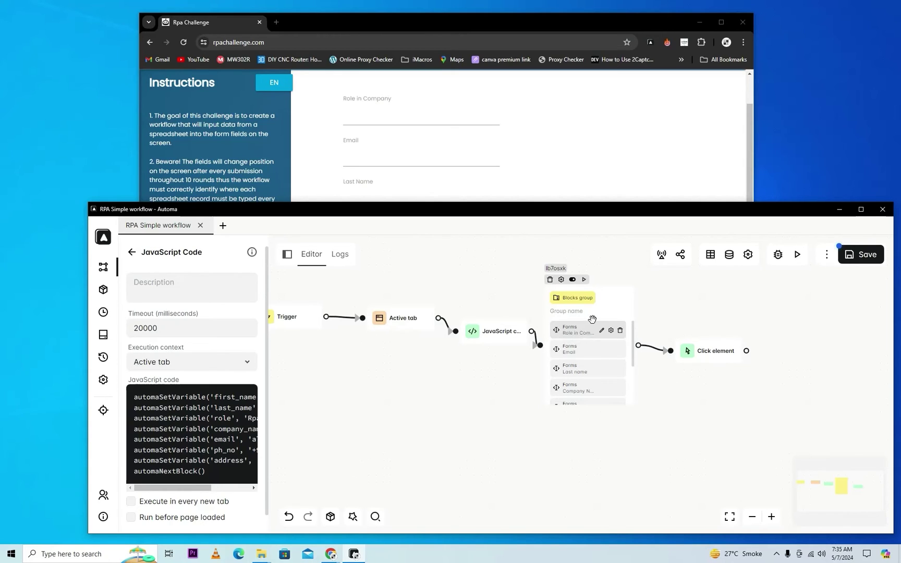
{"action": "left_click", "coordinate": [602, 330]}
{"action": "left_click", "coordinate": [174, 437]}
{"action": "type", "text": "{{v"}
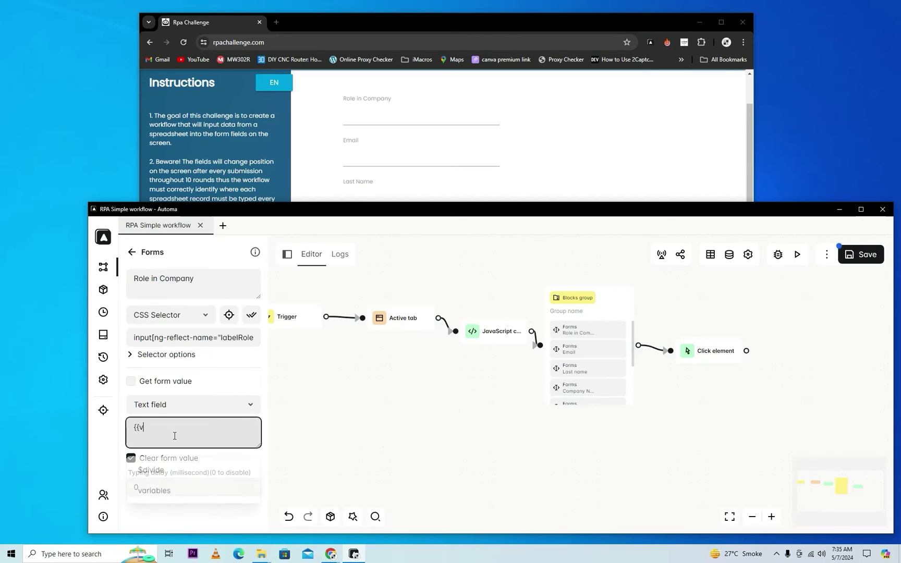
{"action": "type", "text": "ariables@"}
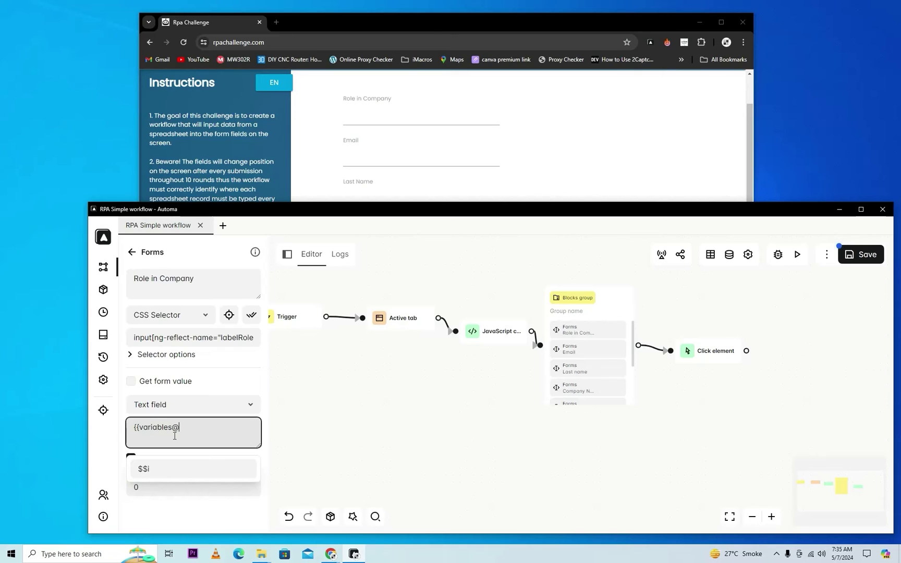
{"action": "type", "text": "role}}"}
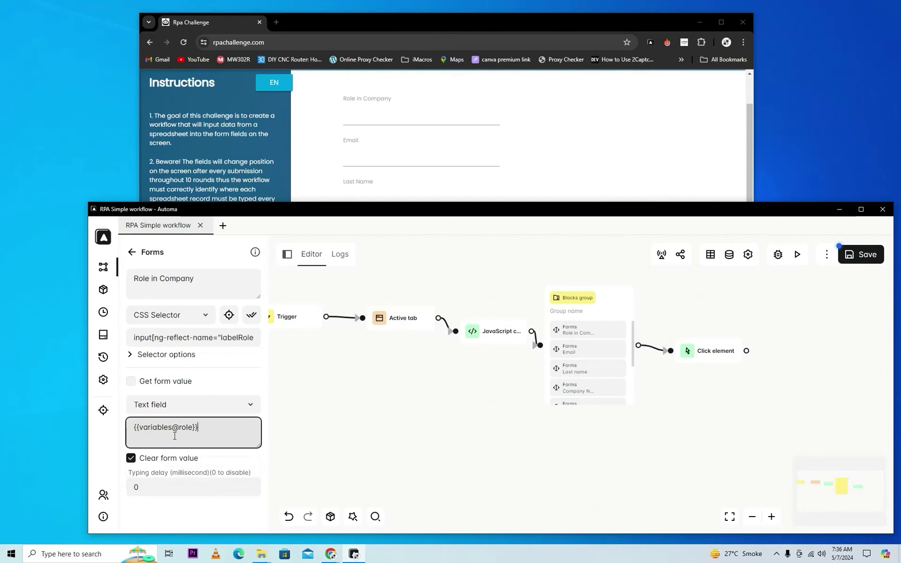
Step: Set the Email value to {{variables@email}} and Last name to {{variables@last_name}}
{"action": "left_click", "coordinate": [603, 354]}
{"action": "type", "text": "{{variables"}
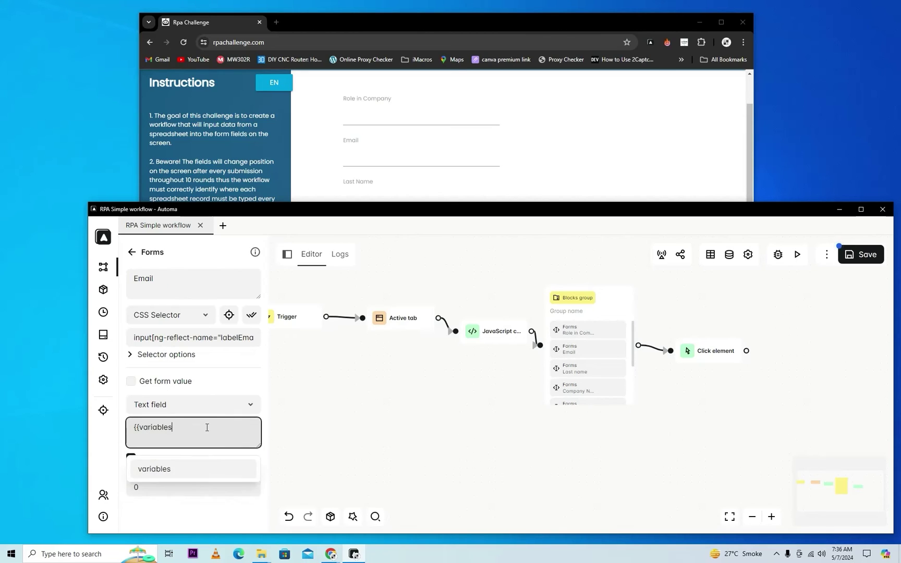
{"action": "type", "text": "@email}}"}
{"action": "left_click", "coordinate": [603, 371]}
{"action": "left_click", "coordinate": [201, 438]}
{"action": "type", "text": "{{variables@last_name}}"}
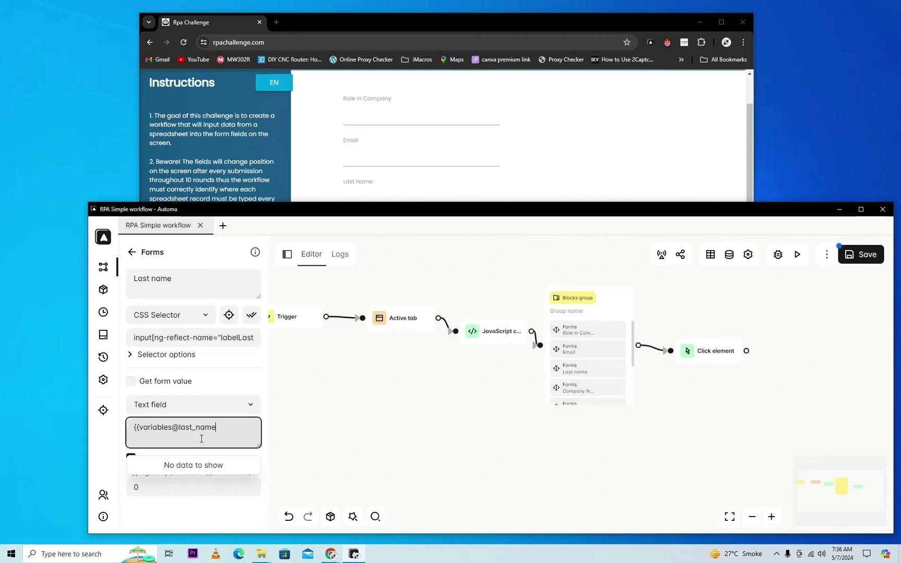
{"action": "key", "text": "ctrl+a"}
Step: Set the Company Name value to {{variables@company_name}}
{"action": "left_click", "coordinate": [597, 388]}
{"action": "left_click", "coordinate": [230, 434]}
{"action": "key", "text": "ctrl+v"}
{"action": "key", "text": "Left"}
{"action": "key", "text": "Left"}
{"action": "key", "text": "BackSpace"}
{"action": "key", "text": "BackSpace"}
{"action": "key", "text": "BackSpace"}
{"action": "key", "text": "BackSpace"}
{"action": "key", "text": "BackSpace"}
{"action": "key", "text": "BackSpace"}
{"action": "key", "text": "BackSpace"}
{"action": "key", "text": "BackSpace"}
{"action": "key", "text": "BackSpace"}
{"action": "type", "text": "company_name"}
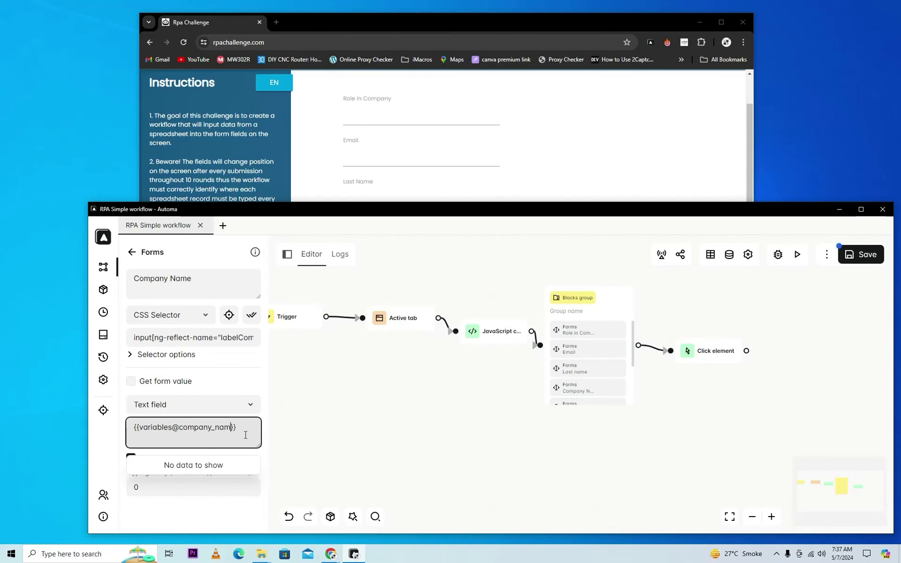
{"action": "scroll", "coordinate": [590, 364], "scroll_direction": "down", "scroll_amount": 1}
Step: Set the Phone Number value to {{variables@ph_no}}
{"action": "left_click", "coordinate": [587, 372]}
{"action": "left_click", "coordinate": [179, 438]}
{"action": "key", "text": "ctrl+v"}
{"action": "key", "text": "Left"}
{"action": "key", "text": "Left"}
{"action": "key", "text": "BackSpace"}
{"action": "key", "text": "BackSpace"}
{"action": "key", "text": "BackSpace"}
{"action": "key", "text": "BackSpace"}
{"action": "key", "text": "BackSpace"}
{"action": "key", "text": "BackSpace"}
{"action": "key", "text": "BackSpace"}
{"action": "key", "text": "BackSpace"}
{"action": "key", "text": "BackSpace"}
{"action": "type", "text": "ph_no"}
{"action": "scroll", "coordinate": [574, 391], "scroll_direction": "down", "scroll_amount": 1}
Step: Set the first name value to {{variables@first_name}}
{"action": "left_click", "coordinate": [573, 356]}
{"action": "left_click", "coordinate": [196, 435]}
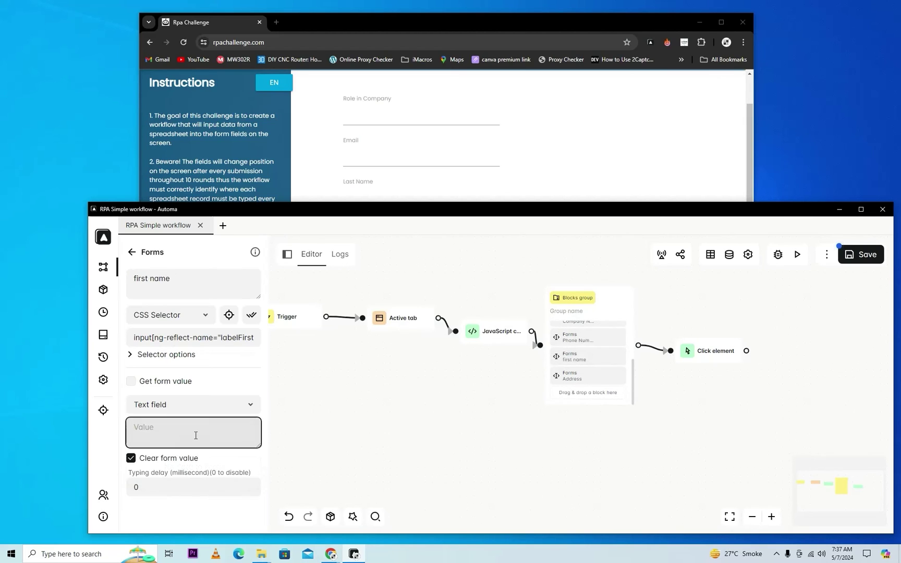
{"action": "key", "text": "ctrl+v"}
{"action": "key", "text": "Left"}
{"action": "key", "text": "Left"}
{"action": "key", "text": "Left"}
{"action": "key", "text": "Left"}
{"action": "key", "text": "BackSpace"}
{"action": "key", "text": "BackSpace"}
{"action": "key", "text": "BackSpace"}
{"action": "key", "text": "BackSpace"}
{"action": "key", "text": "BackSpace"}
{"action": "key", "text": "BackSpace"}
{"action": "key", "text": "BackSpace"}
{"action": "type", "text": "first_na"}
Step: Set the Address value to {{variables@address}}
{"action": "left_click", "coordinate": [599, 376]}
{"action": "left_click", "coordinate": [199, 433]}
{"action": "key", "text": "ctrl+v"}
{"action": "key", "text": "Left"}
{"action": "key", "text": "Left"}
{"action": "key", "text": "BackSpace"}
{"action": "key", "text": "BackSpace"}
{"action": "key", "text": "BackSpace"}
{"action": "key", "text": "BackSpace"}
{"action": "key", "text": "BackSpace"}
{"action": "key", "text": "BackSpace"}
{"action": "key", "text": "BackSpace"}
{"action": "key", "text": "BackSpace"}
{"action": "key", "text": "BackSpace"}
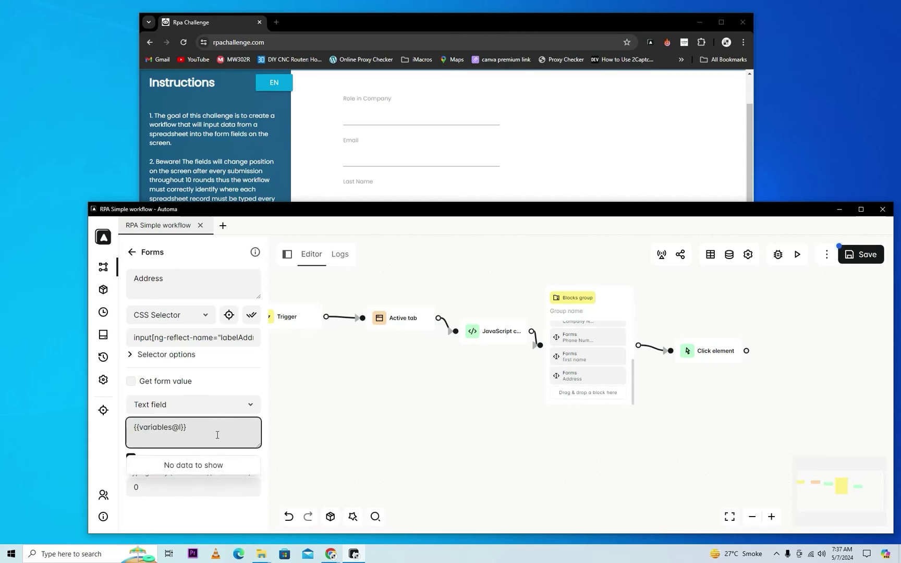
{"action": "type", "text": "address"}
{"action": "left_click_drag", "start_coordinate": [675, 215], "coordinate": [647, 158]}
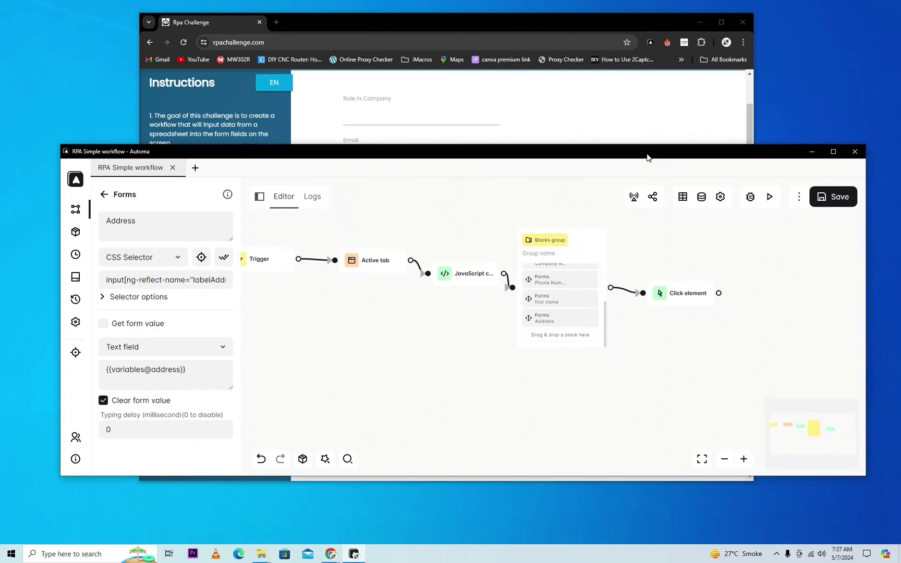
Step: Check the RPA Challenge form page, then return to the Automa workflow
{"action": "left_click", "coordinate": [497, 25]}
{"action": "left_click", "coordinate": [768, 196]}
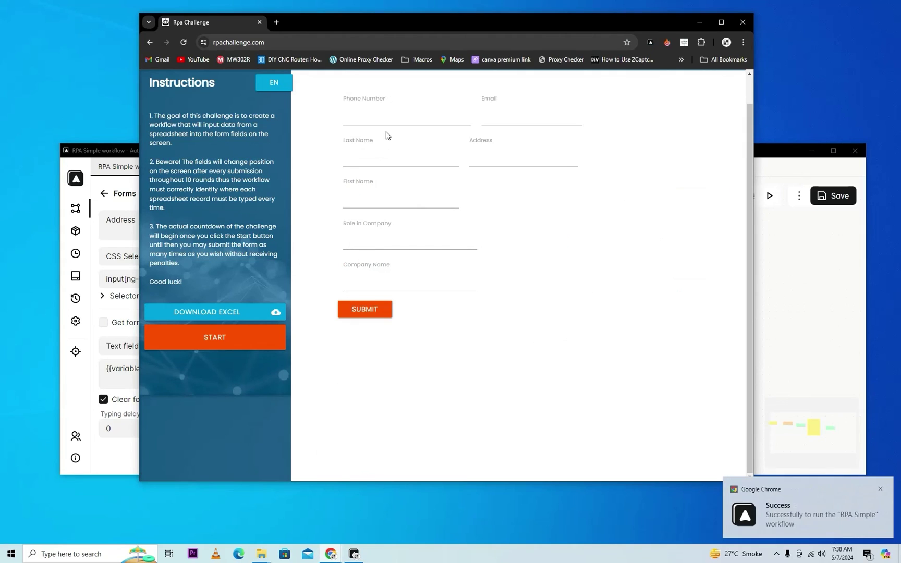
{"action": "left_click", "coordinate": [762, 301]}
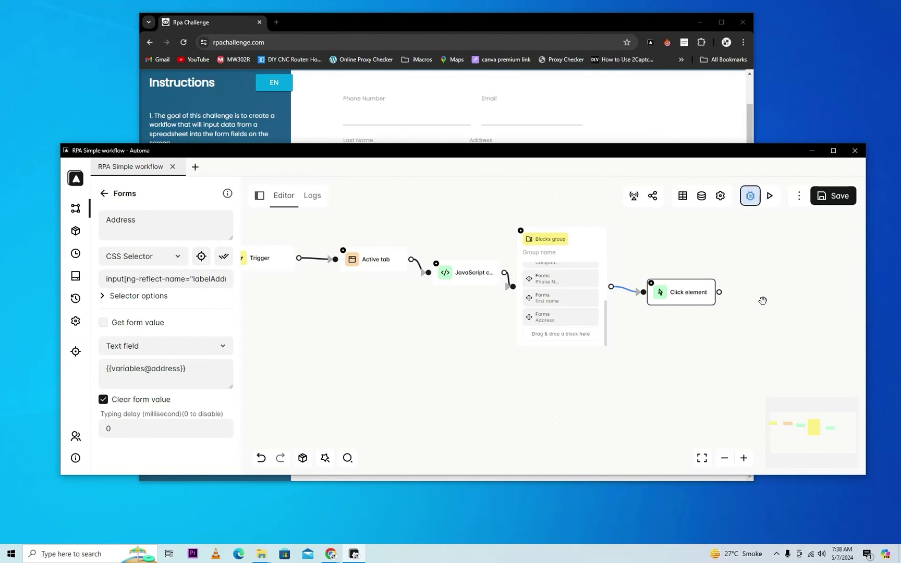
Step: Save and execute the workflow, resuming the paused run to submit the form
{"action": "mouse_move", "coordinate": [654, 288]}
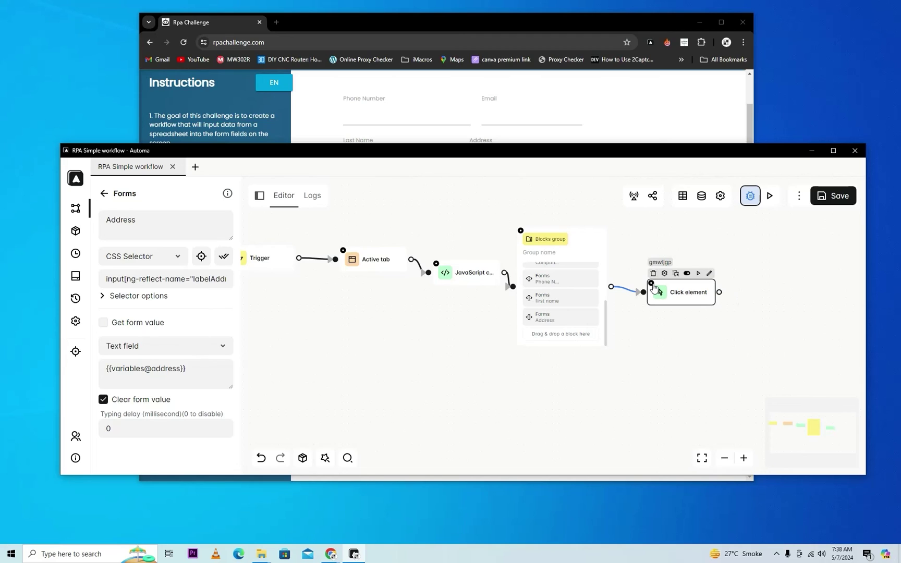
{"action": "left_click", "coordinate": [822, 201]}
{"action": "left_click", "coordinate": [771, 199]}
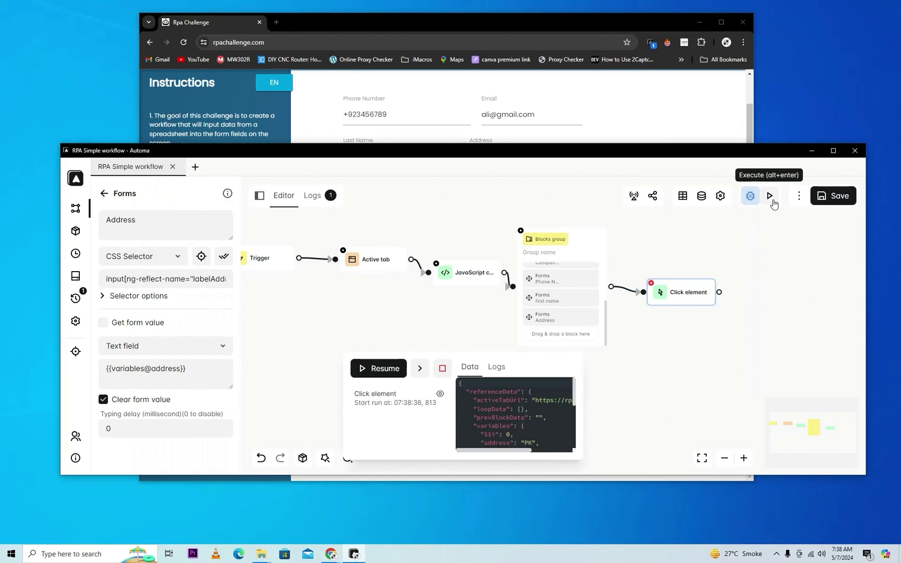
{"action": "left_click", "coordinate": [386, 369]}
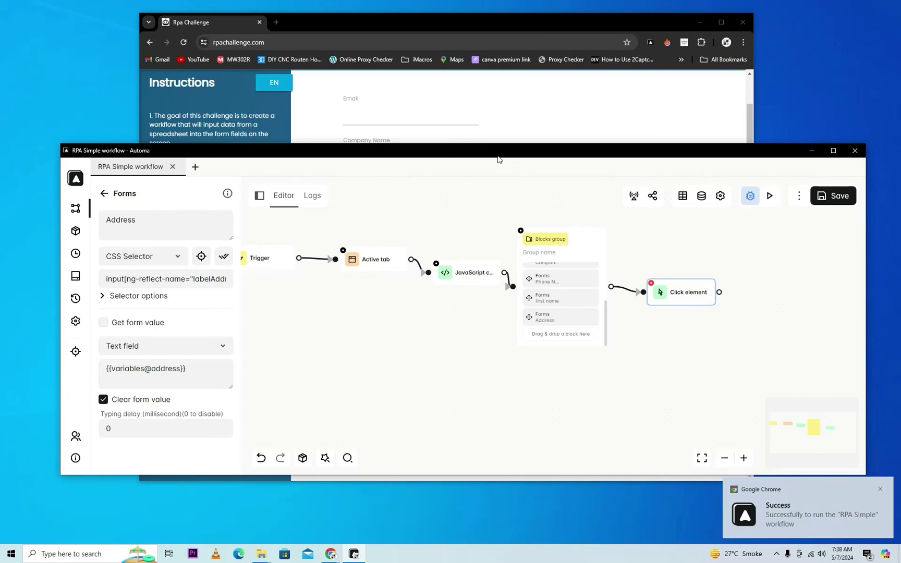